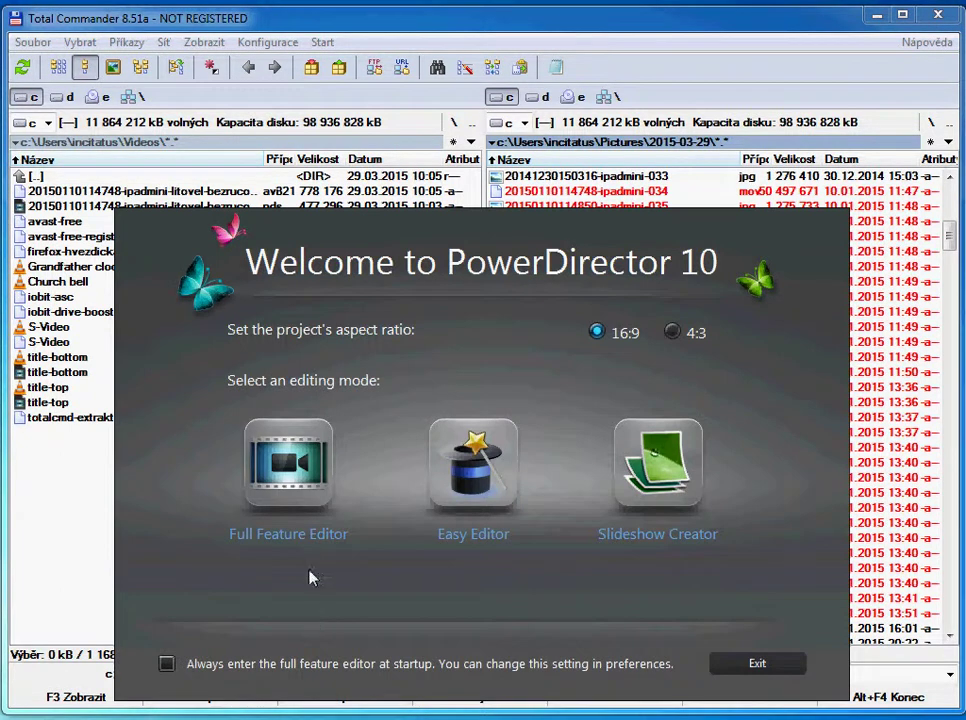
Open the Full Feature Editor for a 16:9 project and fit its window within the visible screen
{"action": "left_click", "coordinate": [284, 477]}
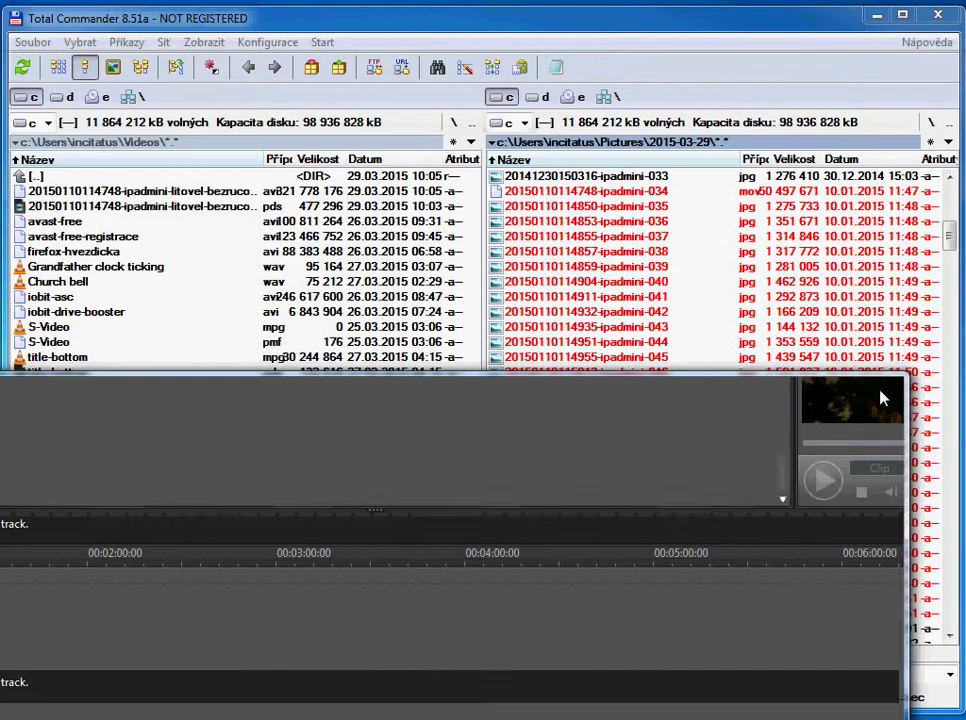
{"action": "left_click_drag", "start_coordinate": [821, 397], "coordinate": [597, 519]}
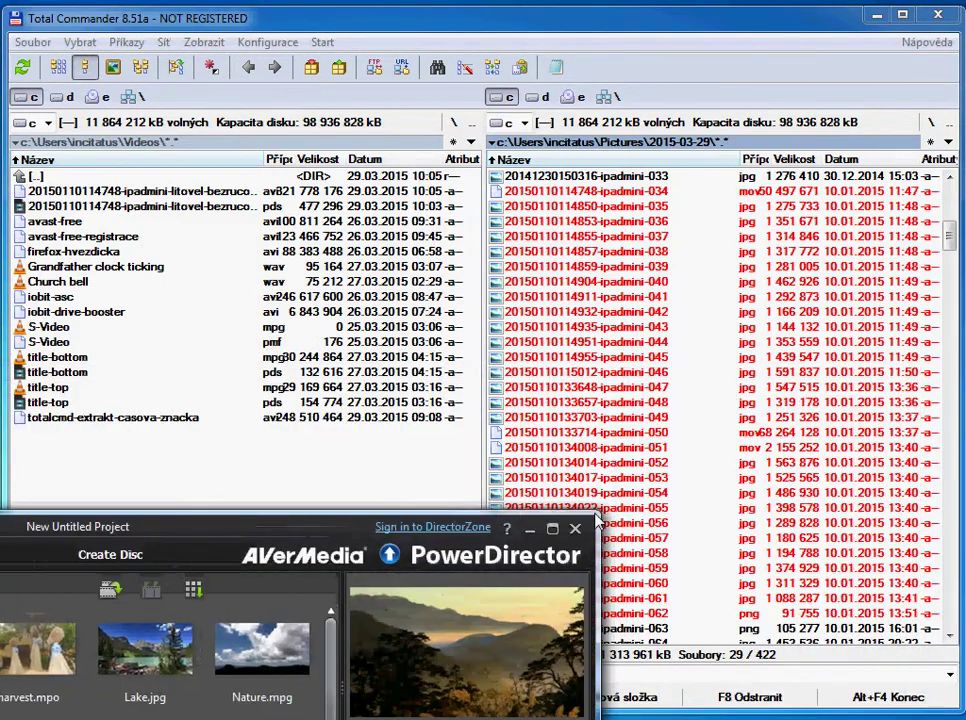
{"action": "left_click_drag", "start_coordinate": [289, 543], "coordinate": [750, 45]}
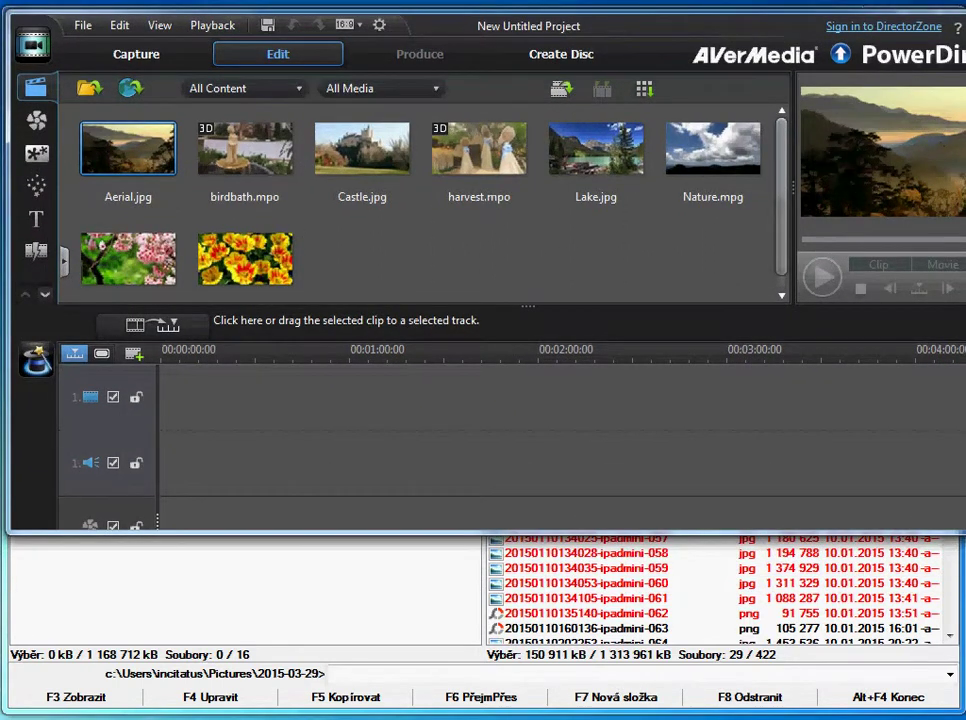
{"action": "mouse_move", "coordinate": [963, 178]}
{"action": "left_mouse_down"}
{"action": "mouse_move", "coordinate": [944, 172]}
{"action": "mouse_move", "coordinate": [962, 183]}
{"action": "left_mouse_up"}
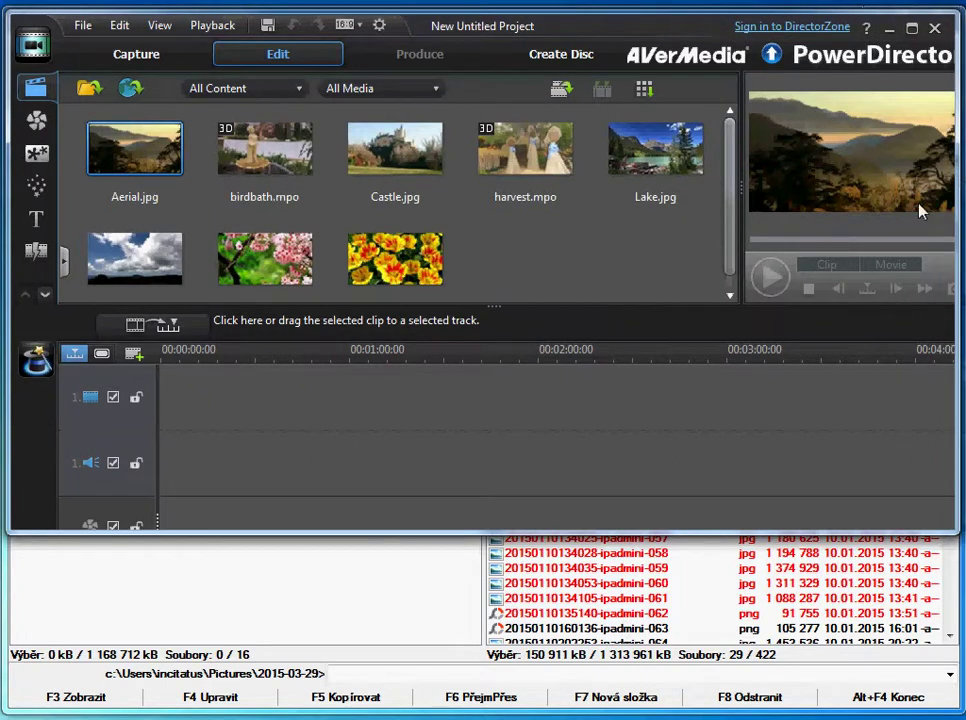
{"action": "left_click_drag", "start_coordinate": [640, 538], "coordinate": [638, 710]}
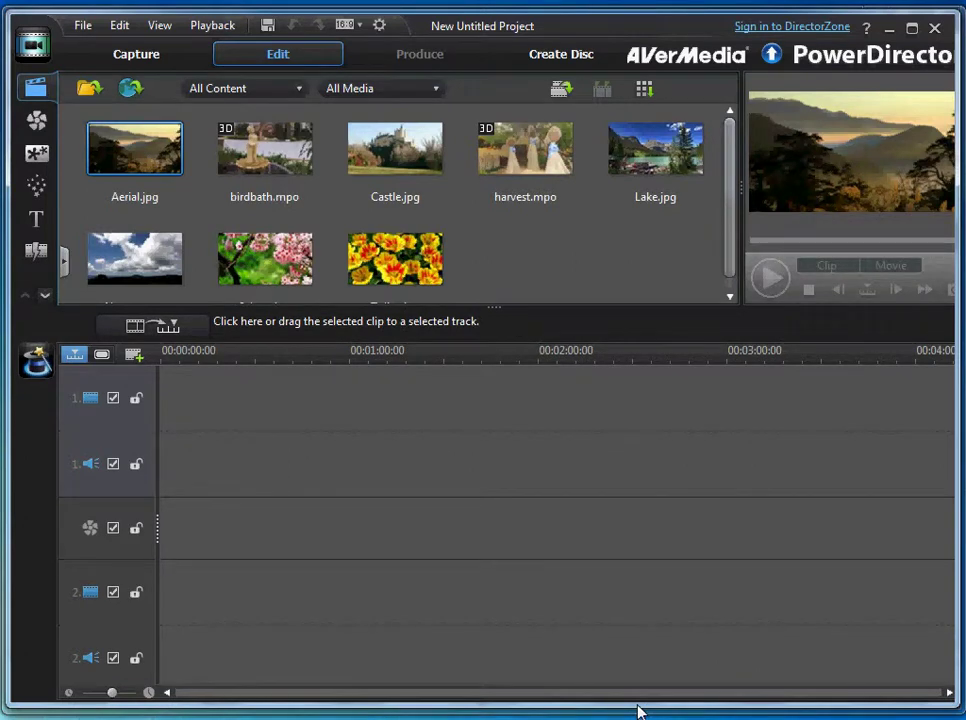
Remove all sample clips, from Aerial.jpg through the tulip picture, from the media library
{"action": "left_click_drag", "start_coordinate": [160, 140], "coordinate": [150, 165]}
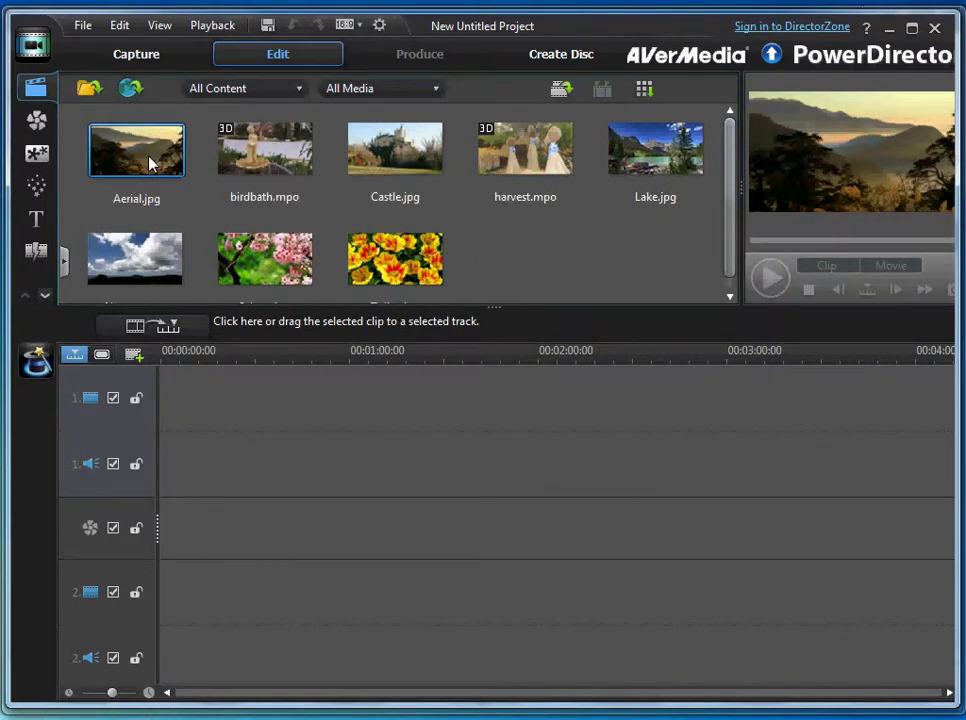
{"action": "left_click", "coordinate": [397, 272], "text": "shift"}
{"action": "key", "text": "Delete"}
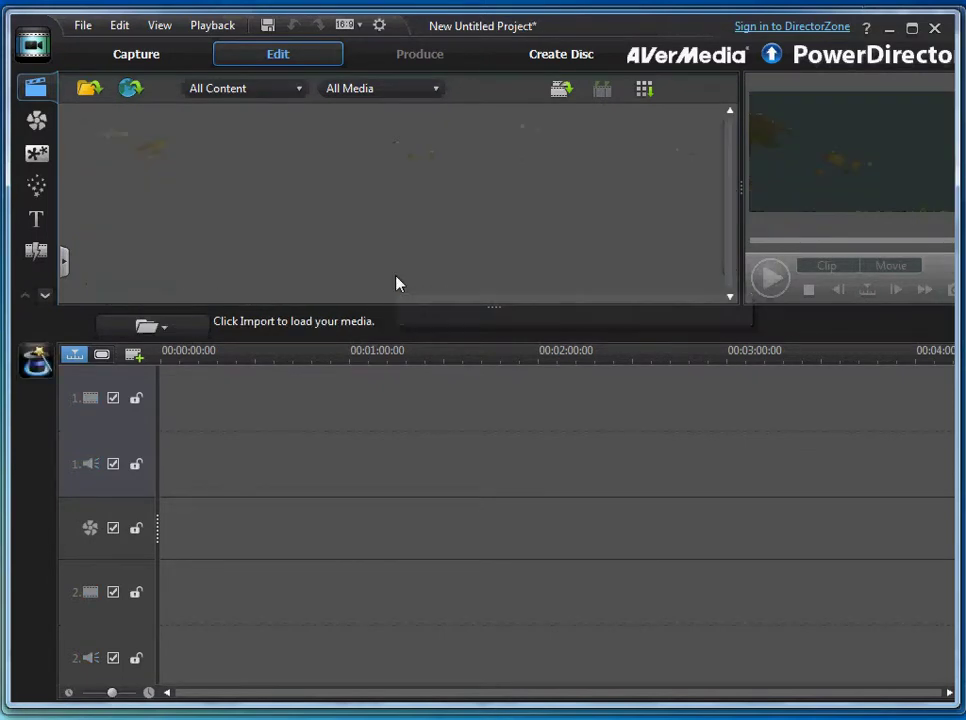
{"action": "left_click", "coordinate": [83, 26]}
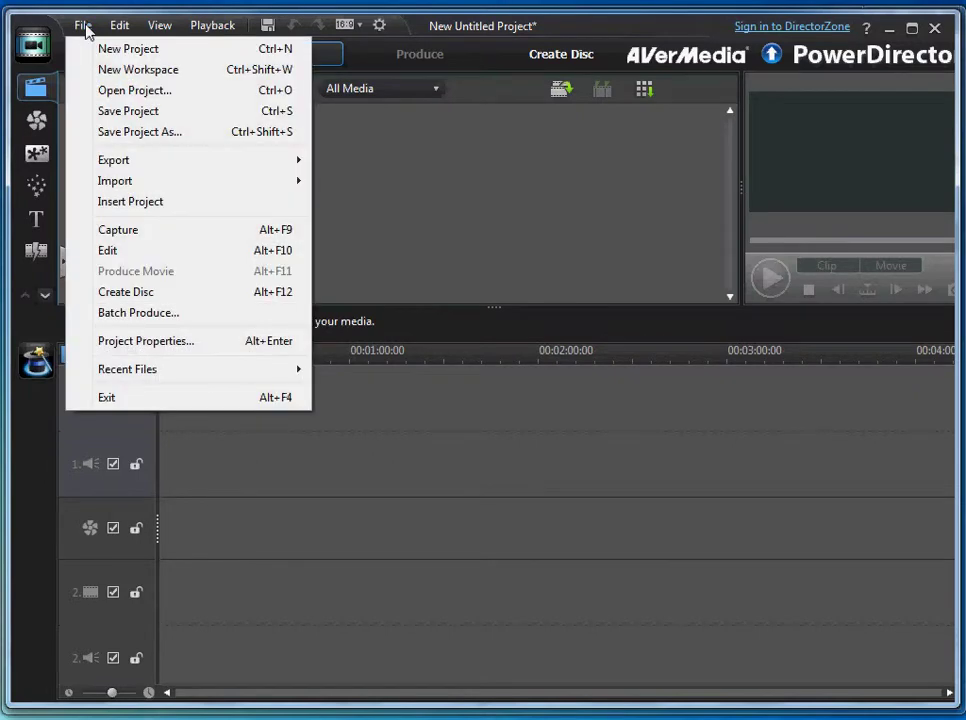
{"action": "left_click", "coordinate": [113, 140]}
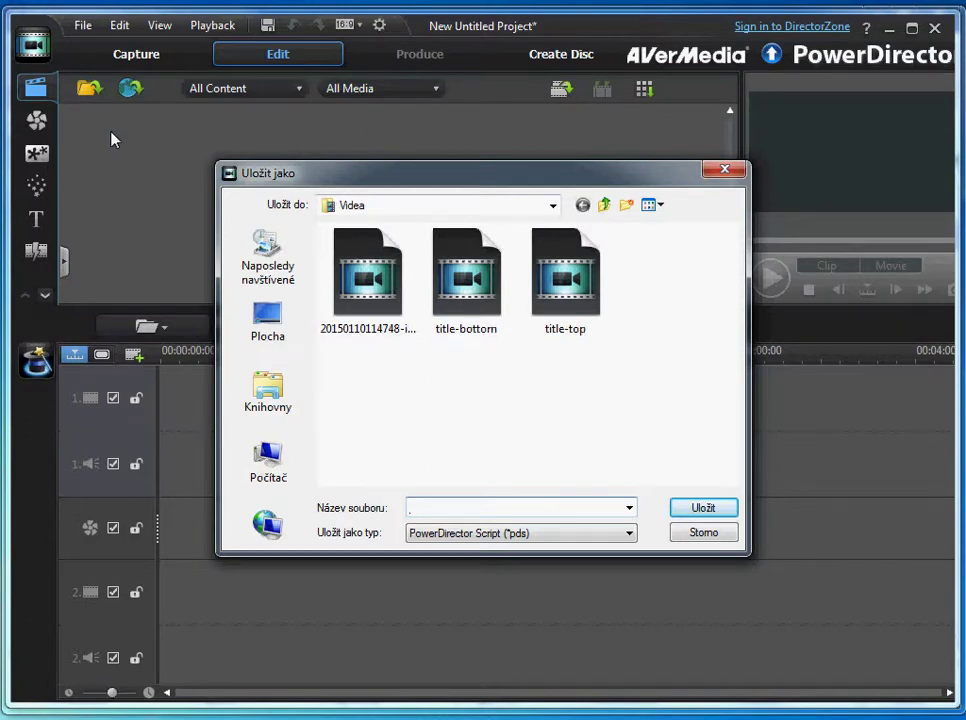
{"action": "left_click", "coordinate": [362, 340]}
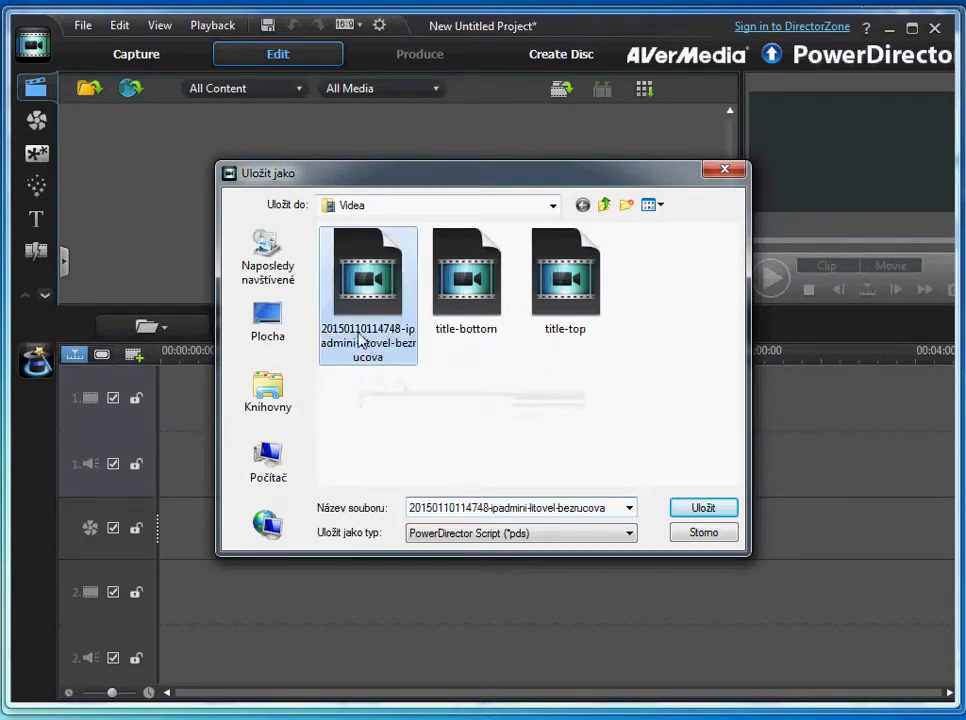
{"action": "left_click", "coordinate": [532, 514]}
{"action": "left_click", "coordinate": [532, 514]}
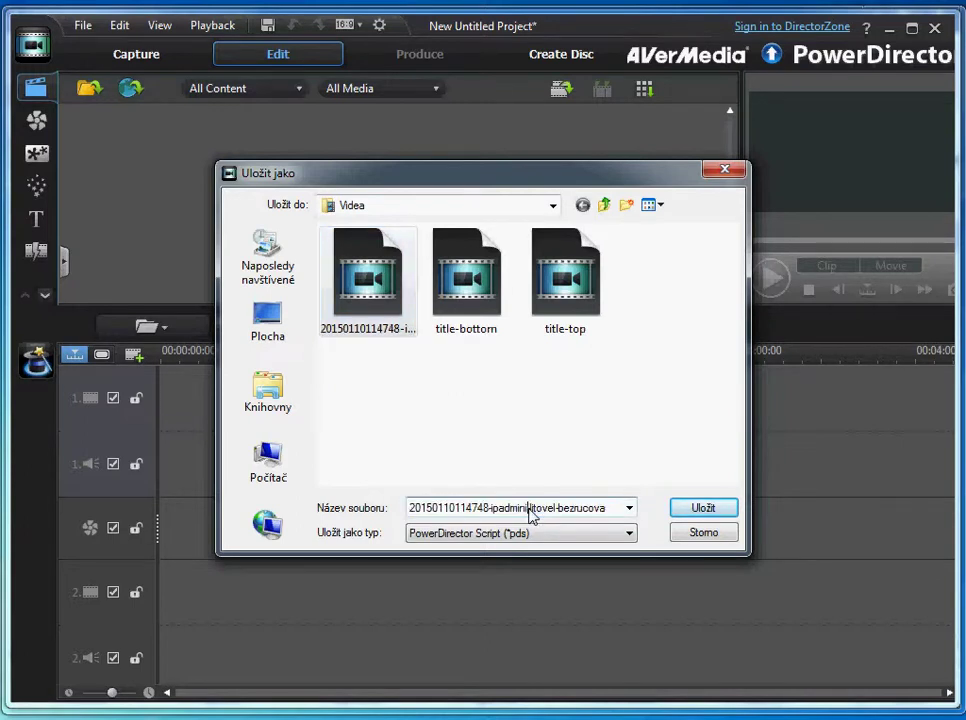
{"action": "type", "text": "olomouc-"}
{"action": "type", "text": "rucil"}
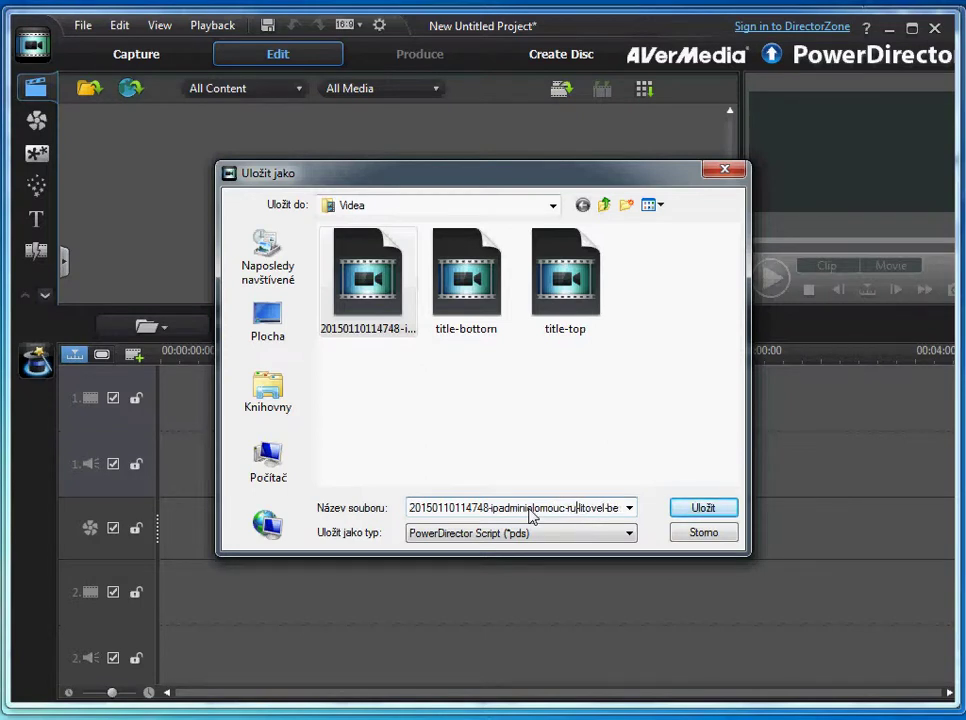
{"action": "type", "text": "o"}
{"action": "key", "text": "Delete"}
{"action": "key", "text": "Delete"}
{"action": "key", "text": "Delete"}
{"action": "key", "text": "Delete"}
{"action": "left_click", "coordinate": [708, 509]}
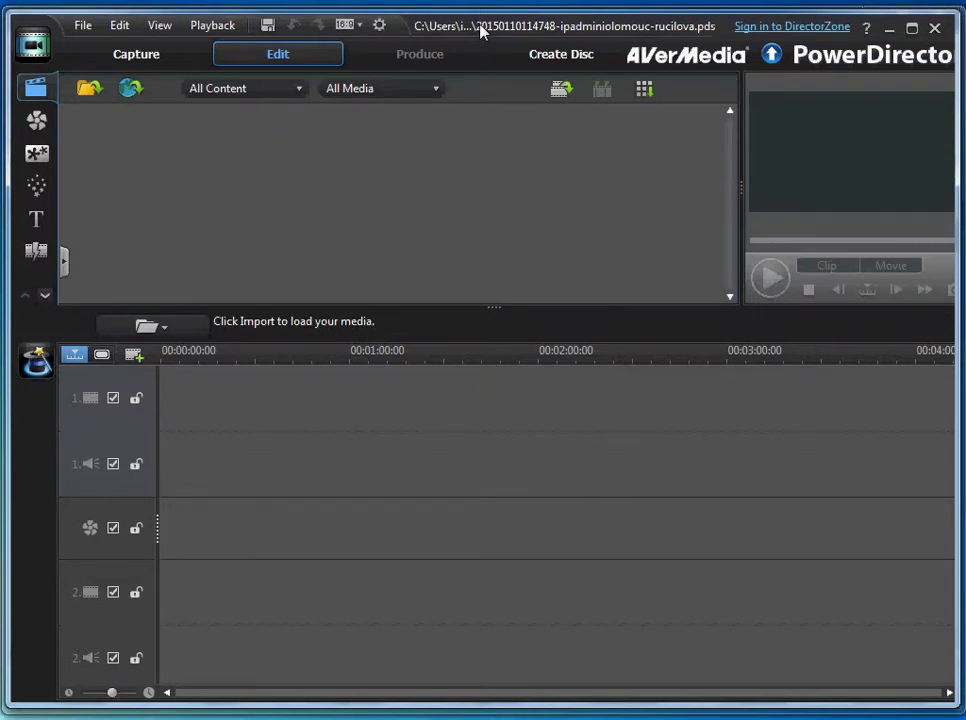
Import the marked iPad mini photos and videos from Total Commander's Pictures\2015-03-29 folder into PowerDirector's media library
{"action": "left_click_drag", "start_coordinate": [481, 31], "coordinate": [151, 36]}
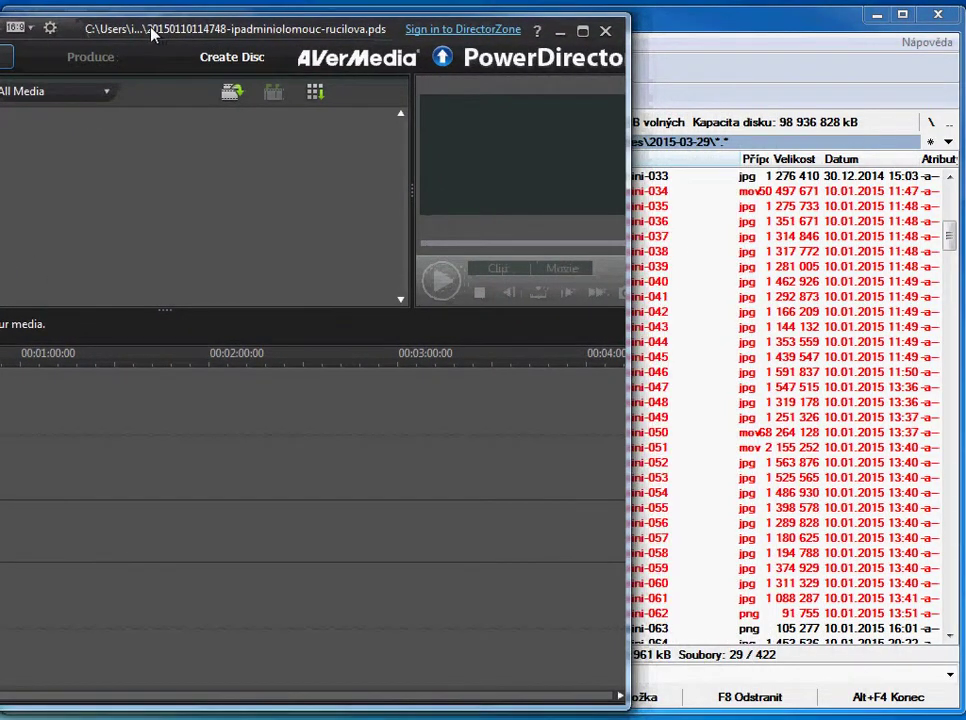
{"action": "left_click", "coordinate": [560, 30]}
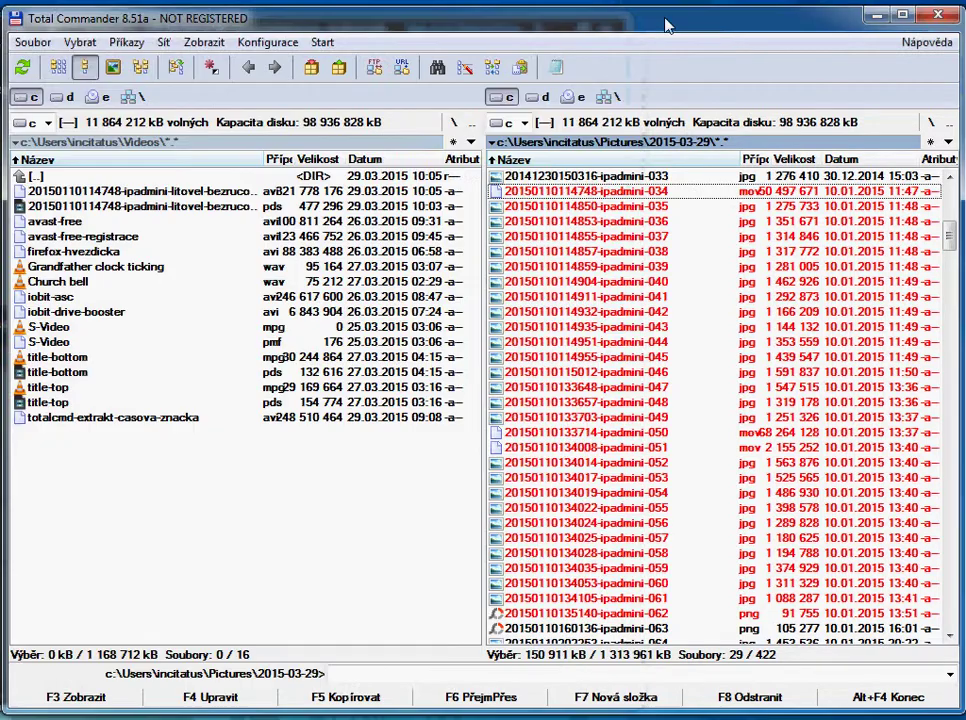
{"action": "left_click_drag", "start_coordinate": [666, 24], "coordinate": [825, 35]}
{"action": "left_click_drag", "start_coordinate": [745, 245], "coordinate": [180, 180]}
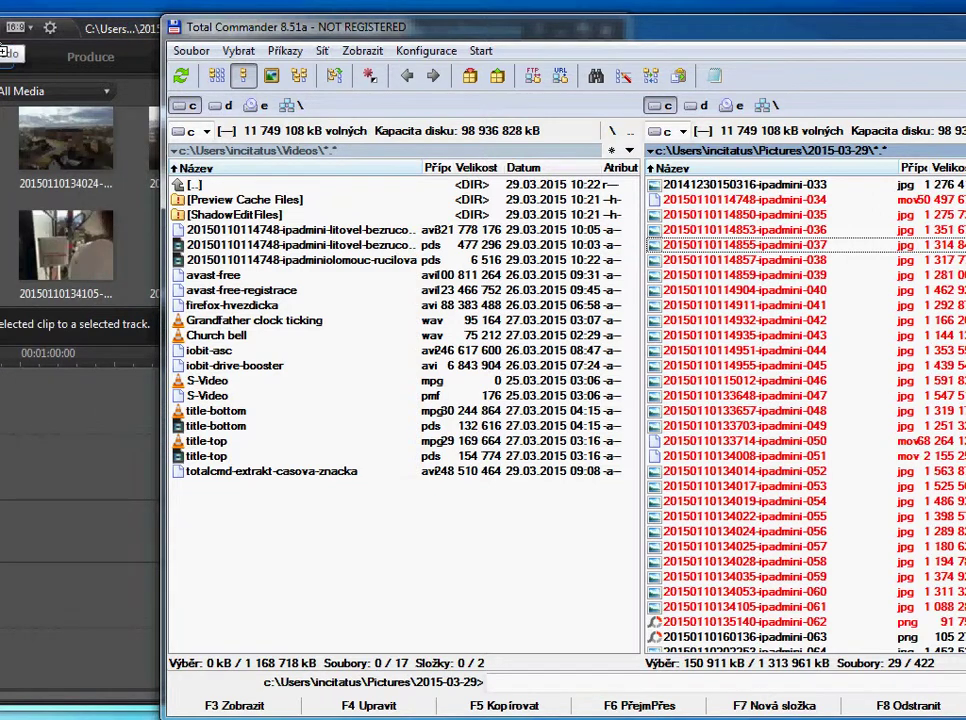
{"action": "left_click", "coordinate": [4, 48]}
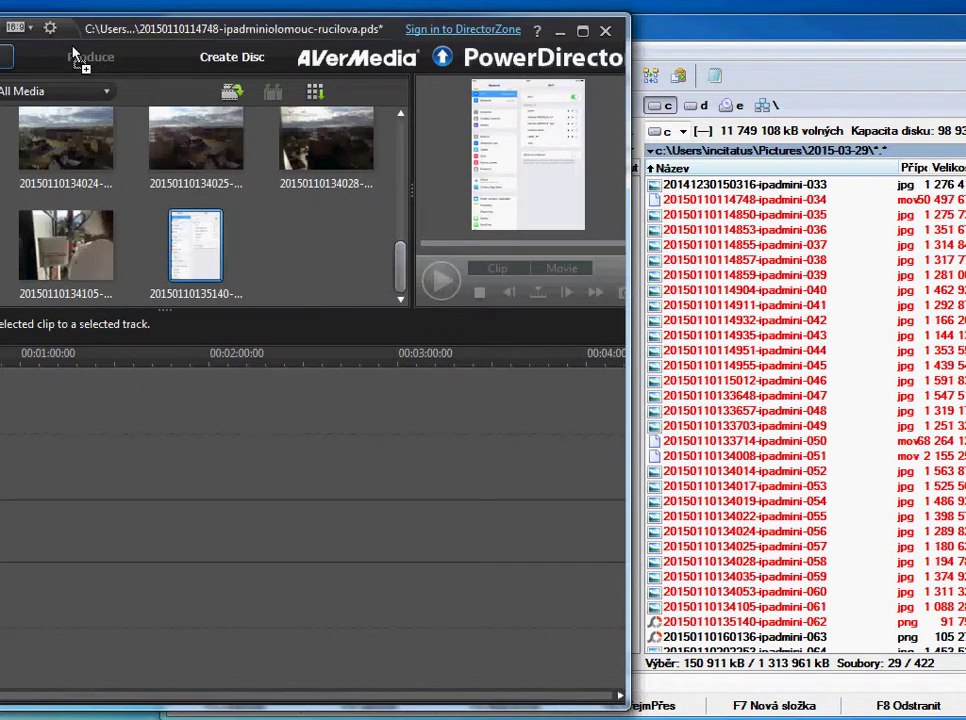
{"action": "left_click_drag", "start_coordinate": [66, 35], "coordinate": [485, 34]}
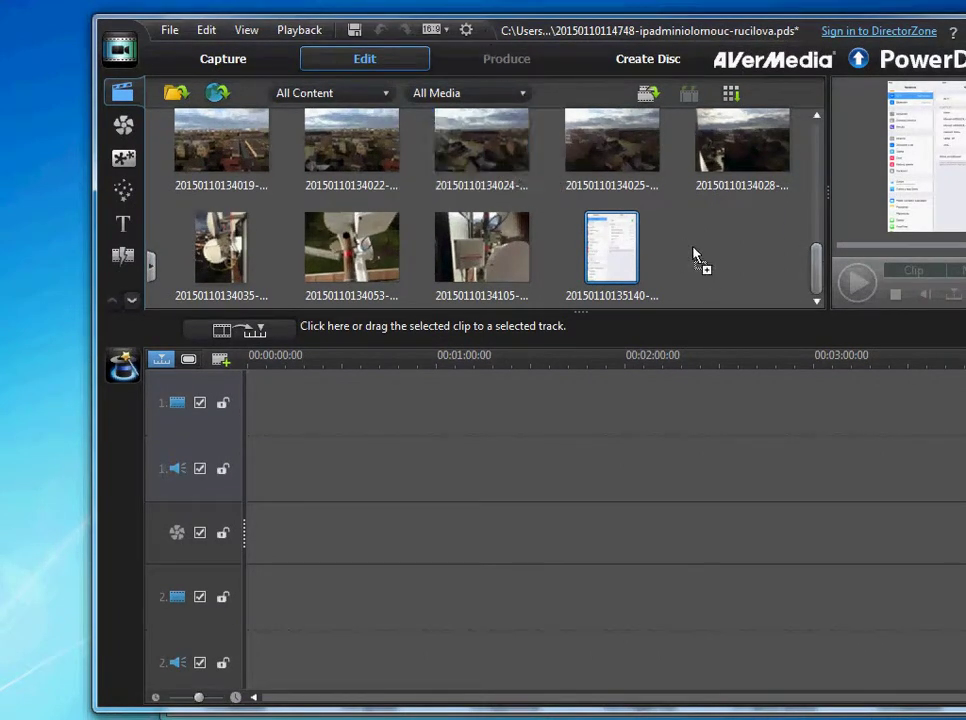
Place all library clips at the start of the first video track, accept the TV format conversion, and save the project
{"action": "left_click_drag", "start_coordinate": [818, 241], "coordinate": [819, 133]}
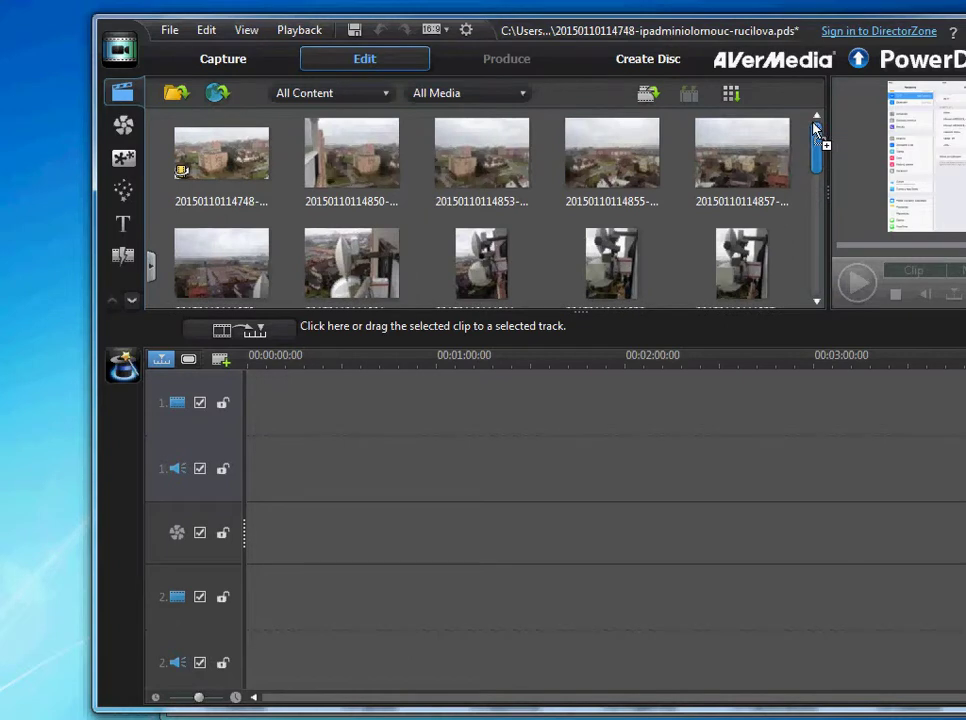
{"action": "left_click", "coordinate": [228, 166]}
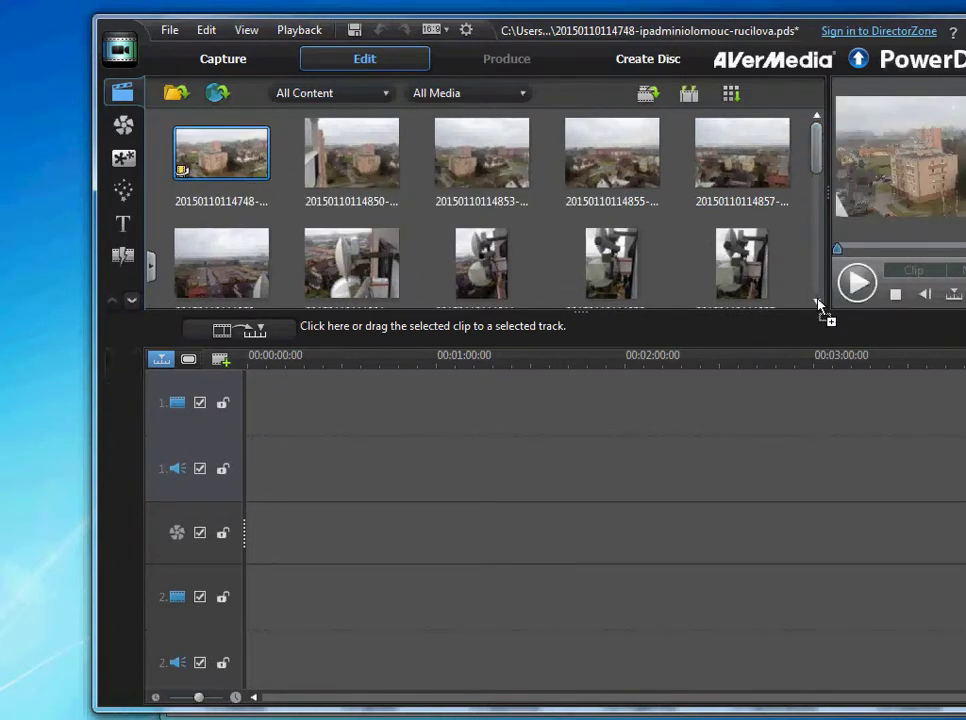
{"action": "scroll", "coordinate": [818, 300], "scroll_direction": "down", "scroll_amount": 10}
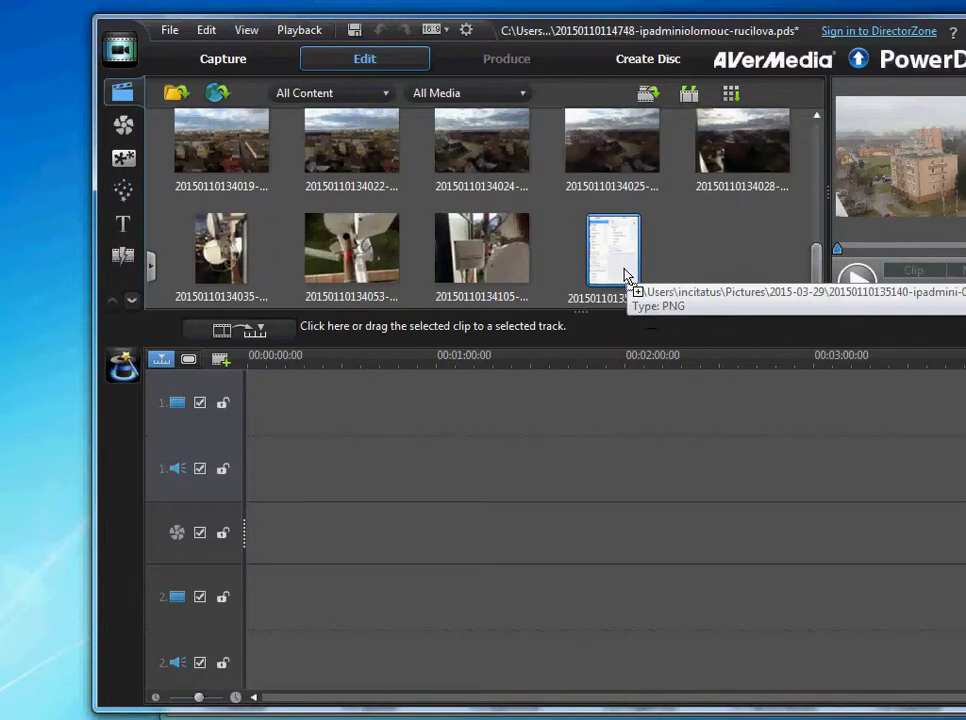
{"action": "key", "text": "ctrl+a"}
{"action": "left_click_drag", "start_coordinate": [627, 276], "coordinate": [244, 422]}
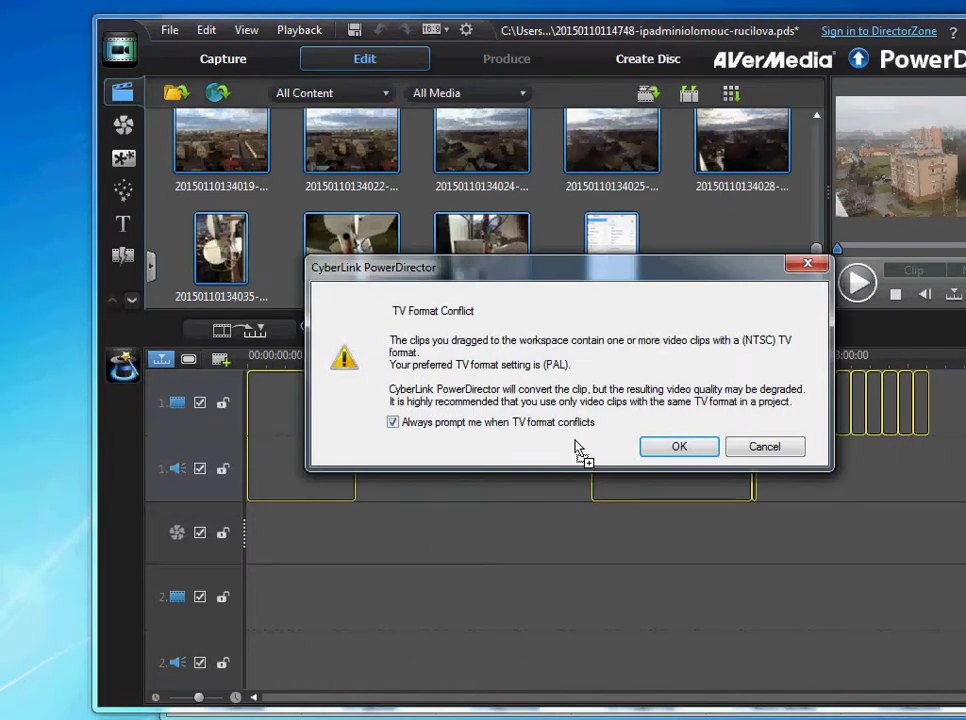
{"action": "left_click", "coordinate": [692, 450]}
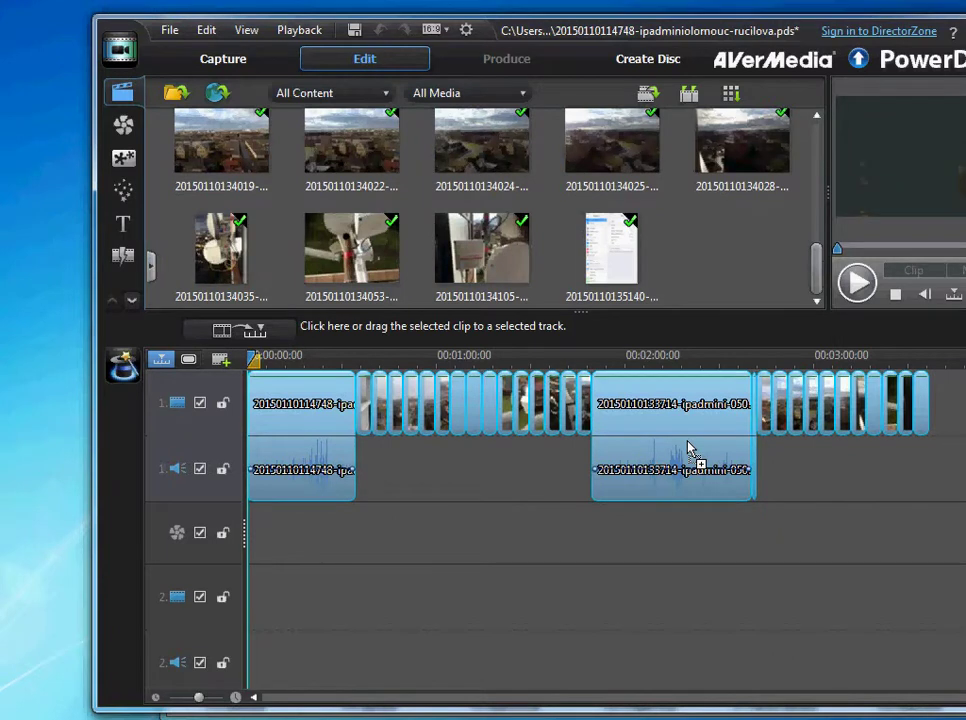
{"action": "left_click", "coordinate": [688, 449]}
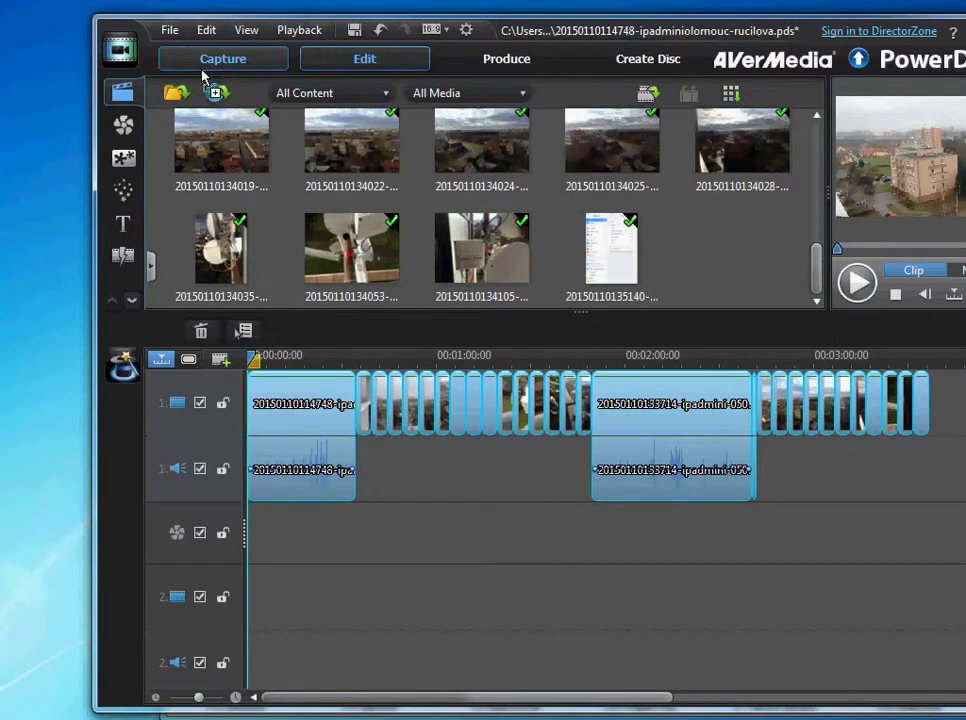
{"action": "left_click", "coordinate": [167, 33]}
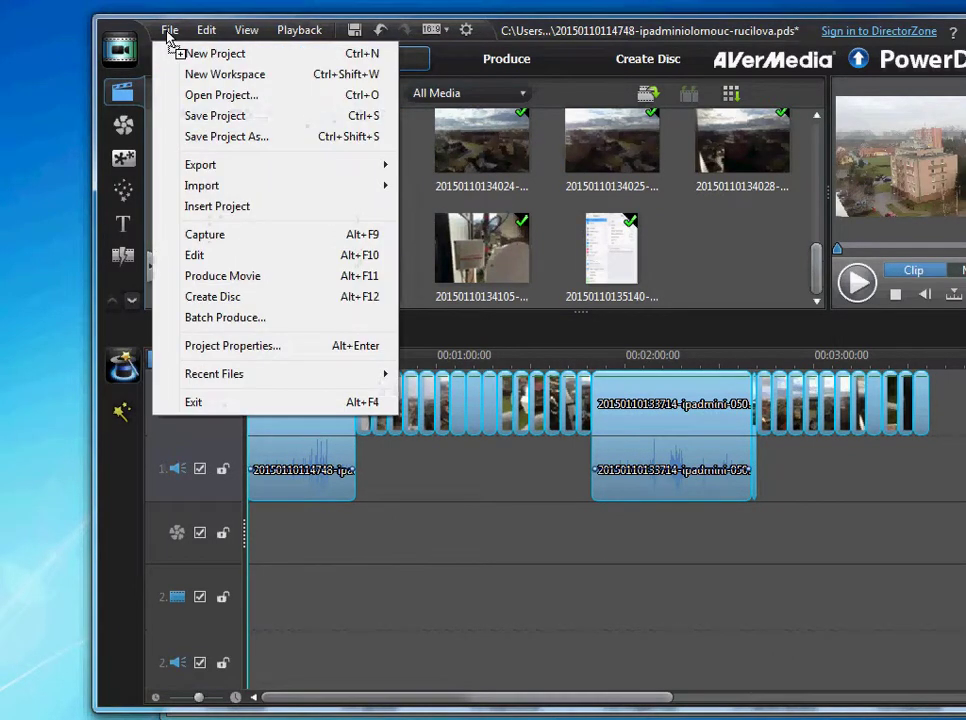
{"action": "left_click", "coordinate": [195, 116]}
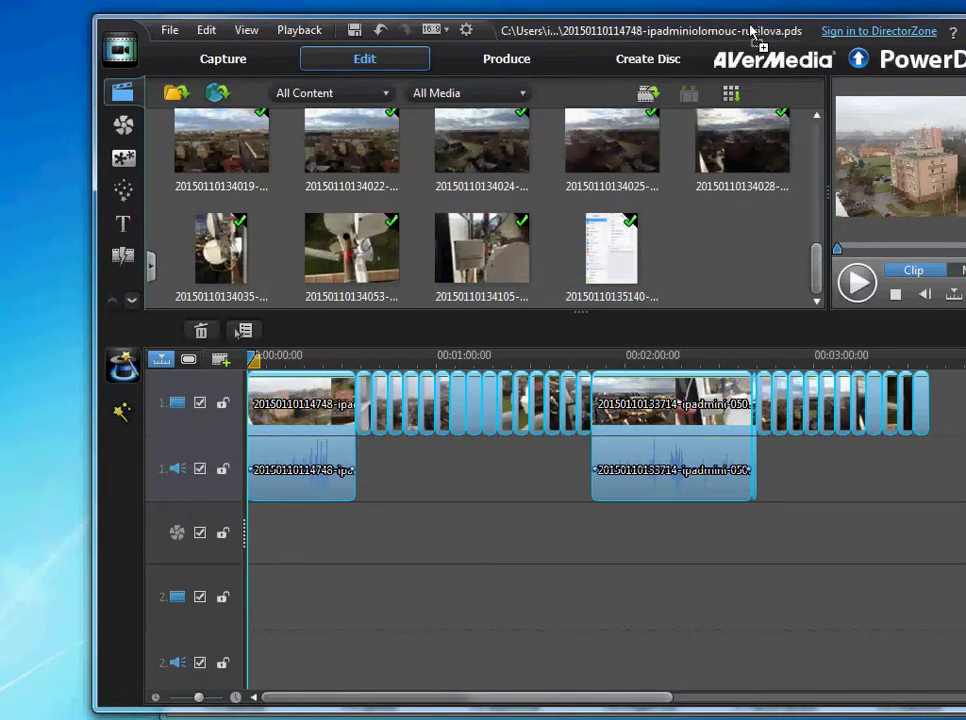
Review the default import and export folder locations in the file preferences
{"action": "left_click", "coordinate": [207, 31]}
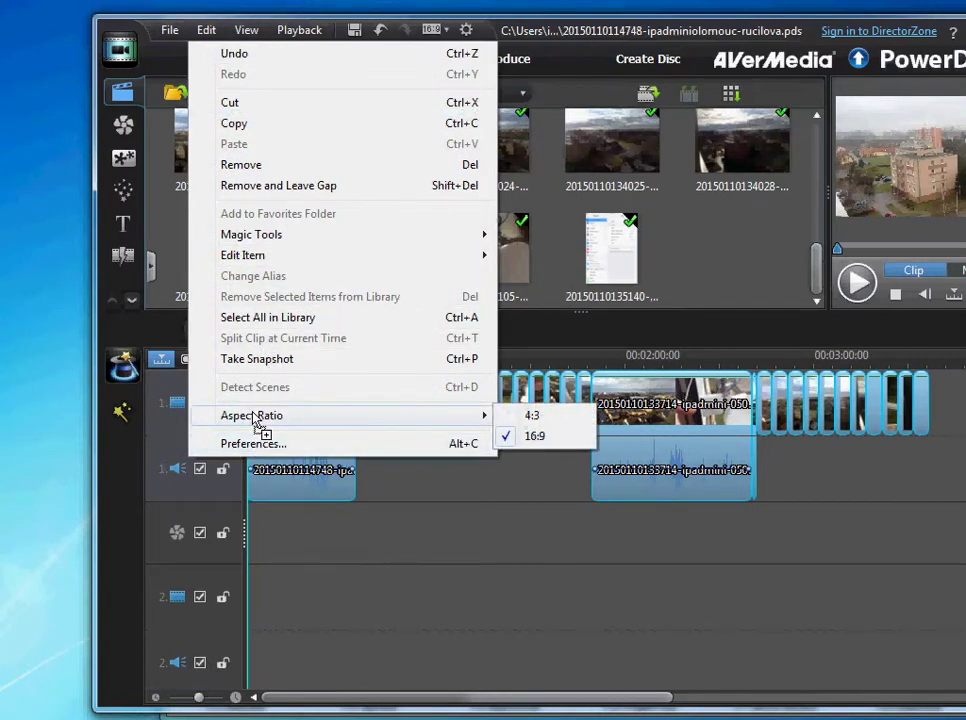
{"action": "left_click", "coordinate": [252, 444]}
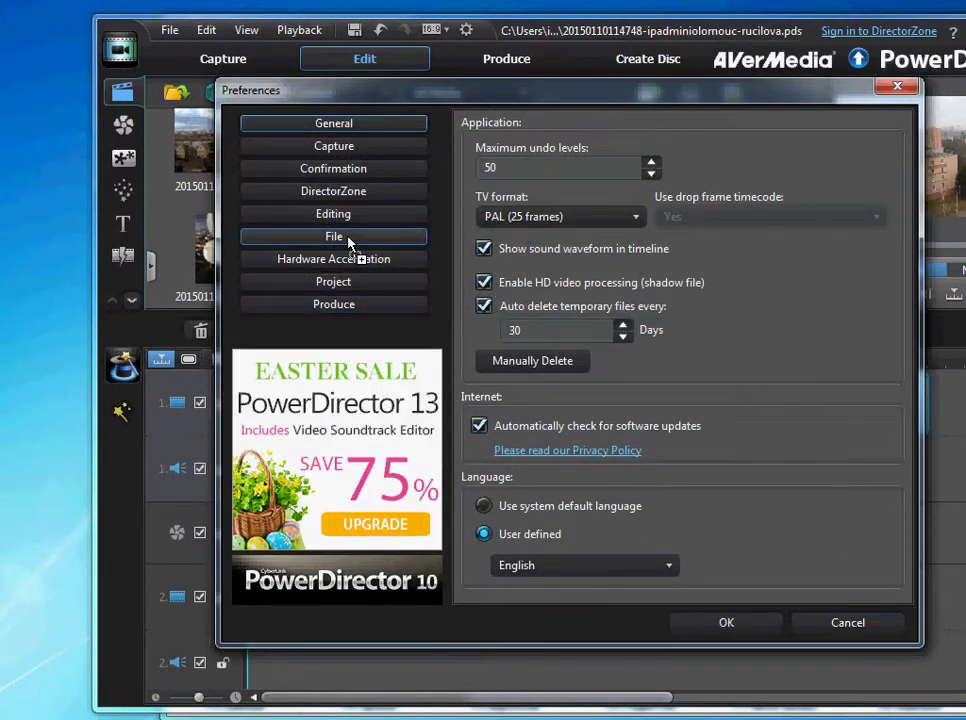
{"action": "left_click", "coordinate": [349, 240]}
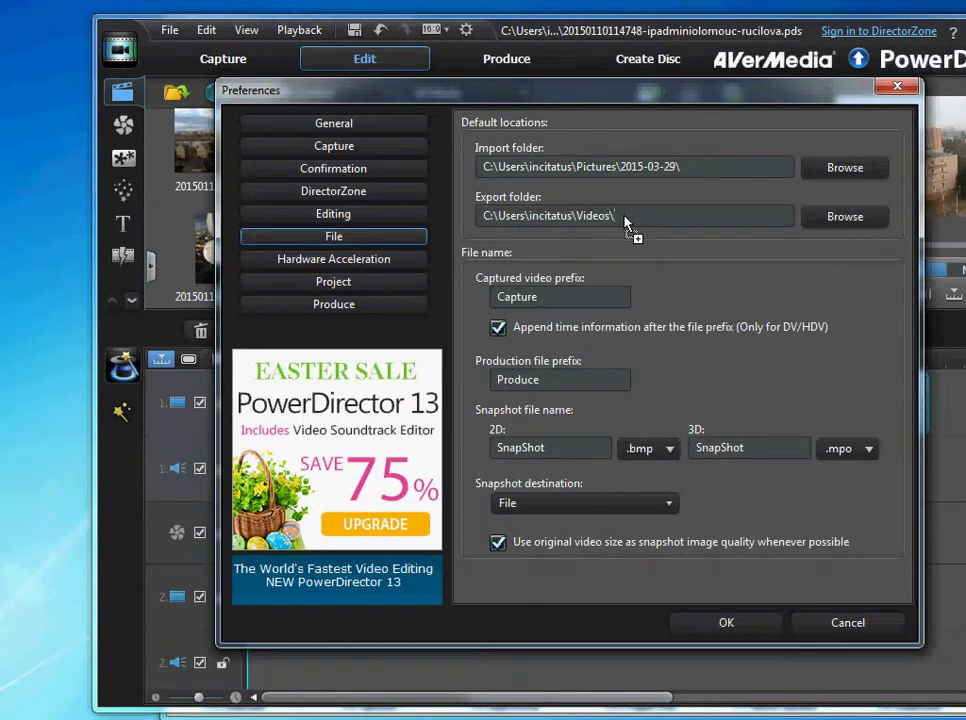
{"action": "left_click_drag", "start_coordinate": [716, 167], "coordinate": [465, 195]}
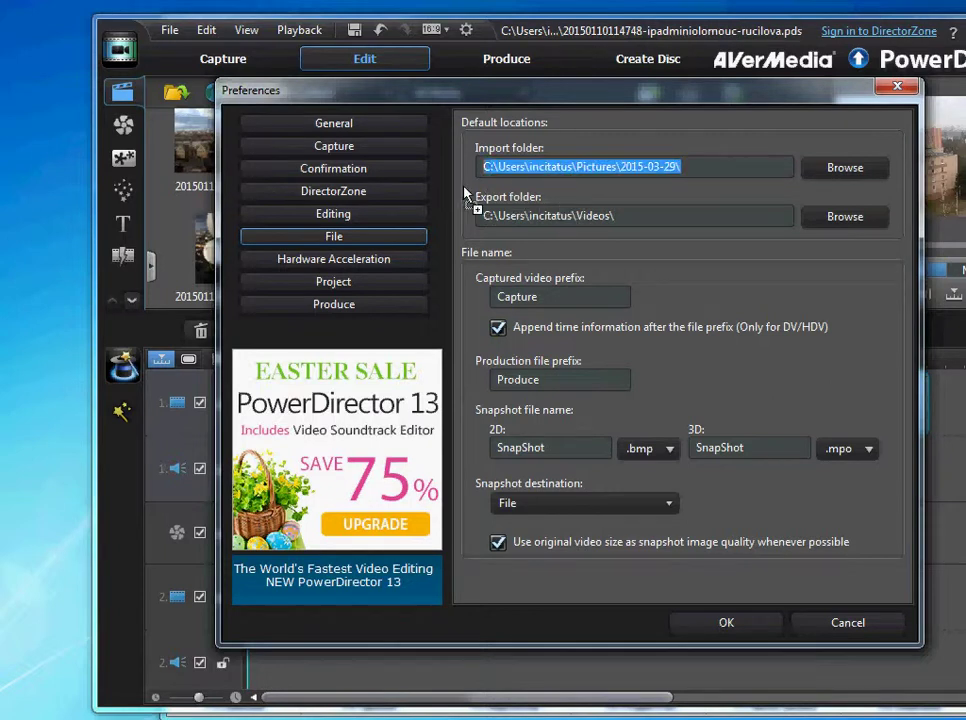
{"action": "left_click", "coordinate": [624, 225]}
{"action": "left_click_drag", "start_coordinate": [624, 227], "coordinate": [476, 225]}
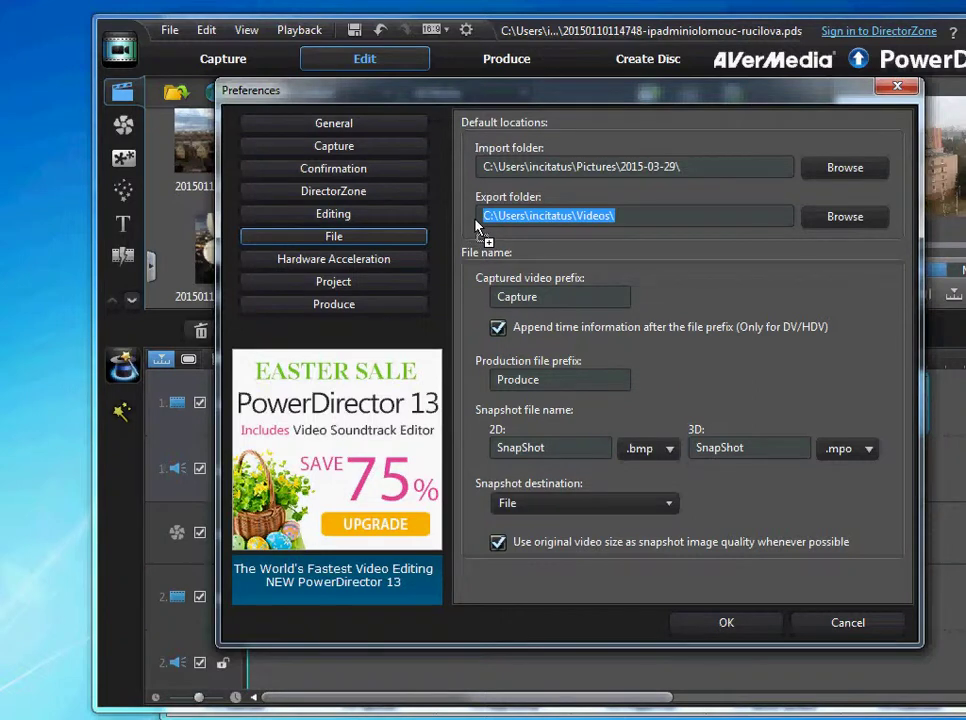
Check the auto-save folder in the project preferences and close the preferences
{"action": "left_click", "coordinate": [338, 285]}
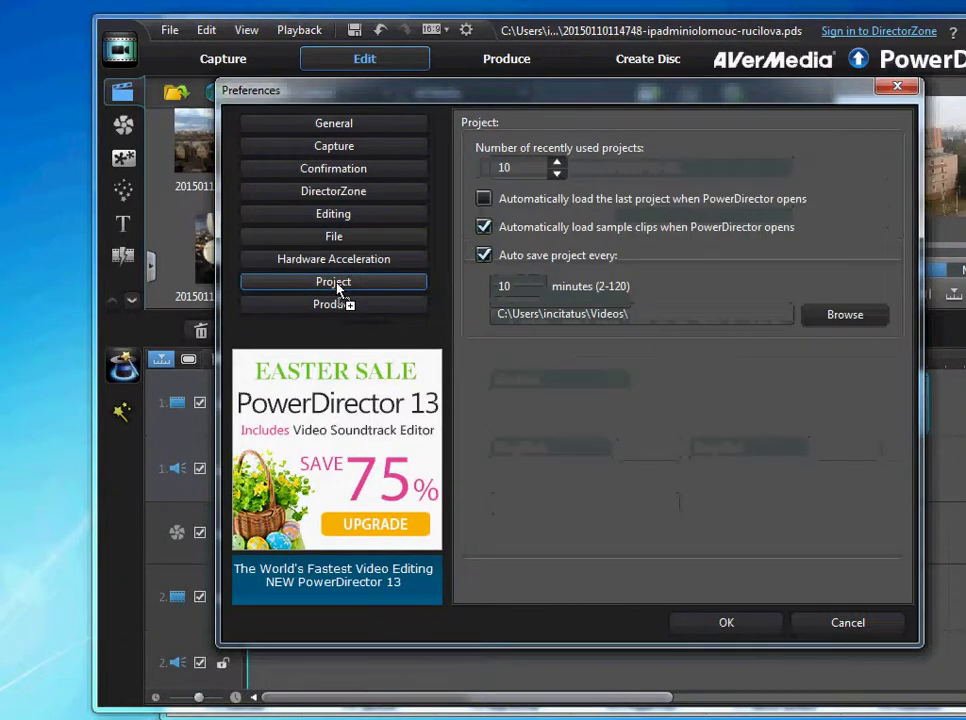
{"action": "left_click", "coordinate": [640, 318]}
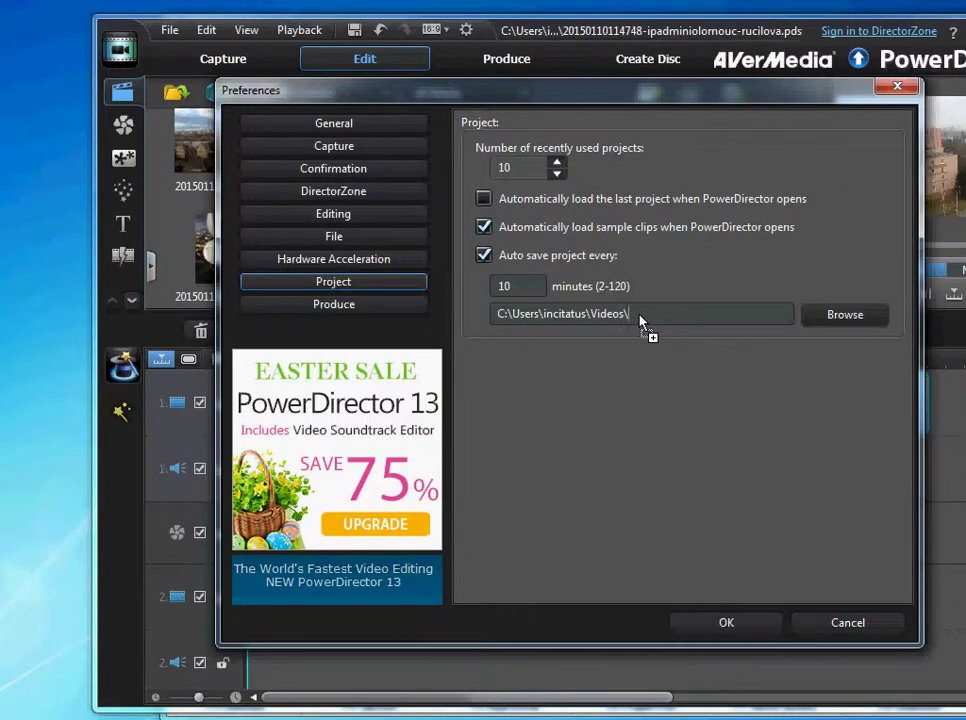
{"action": "left_click_drag", "start_coordinate": [640, 320], "coordinate": [470, 325]}
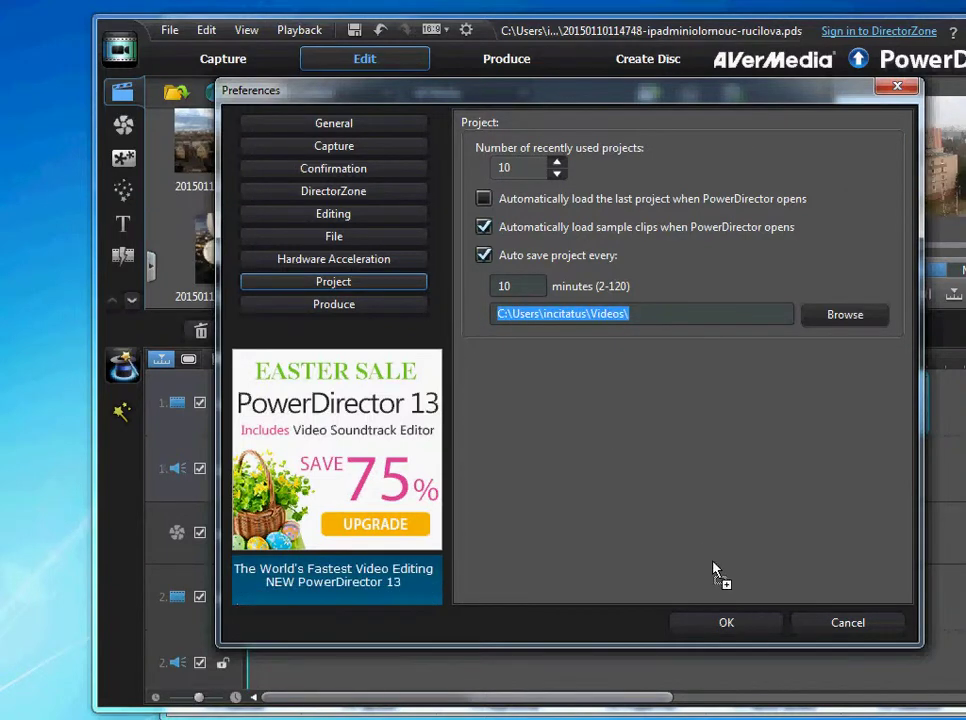
{"action": "left_click", "coordinate": [728, 624]}
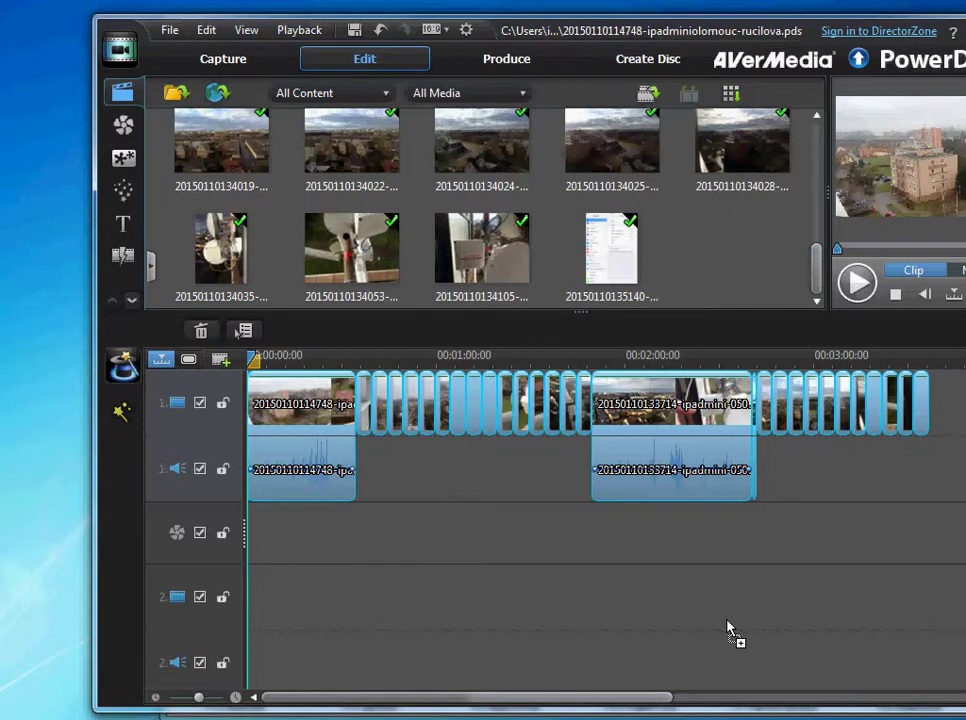
Set the project's production format to standard 2D MPEG-2 and open the save dialog for the output file
{"action": "left_click", "coordinate": [507, 62]}
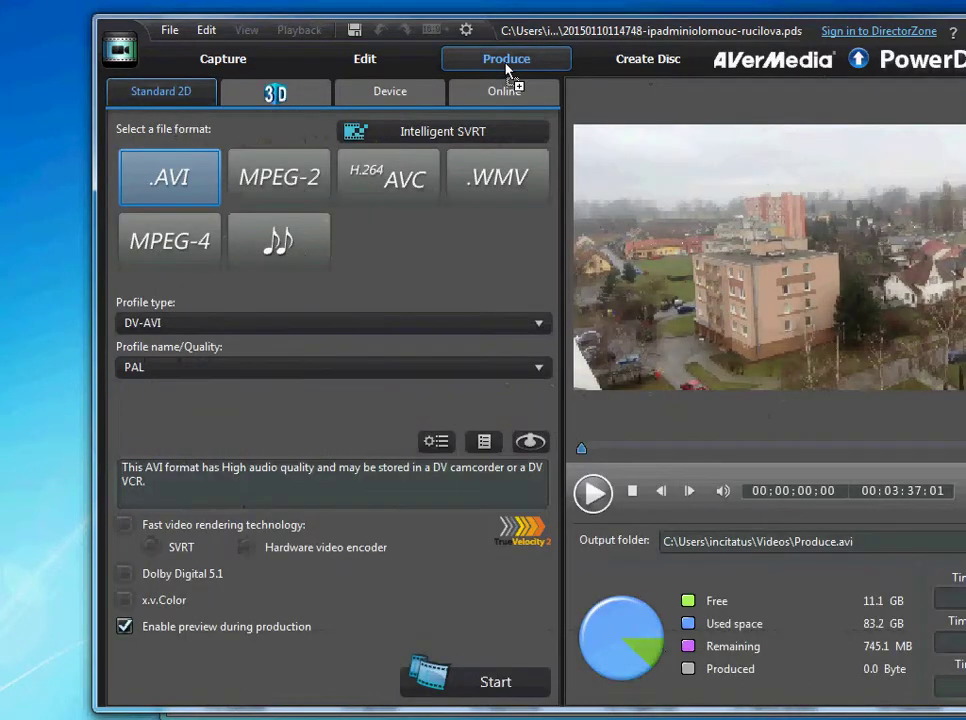
{"action": "left_click", "coordinate": [284, 178]}
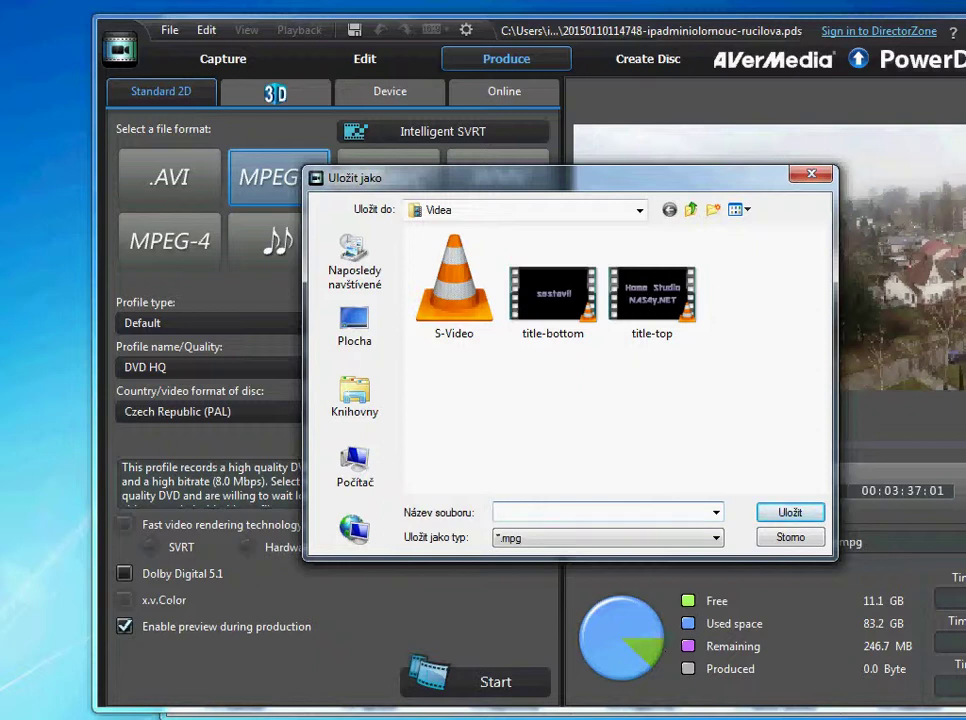
{"action": "key", "text": "alt+Tab"}
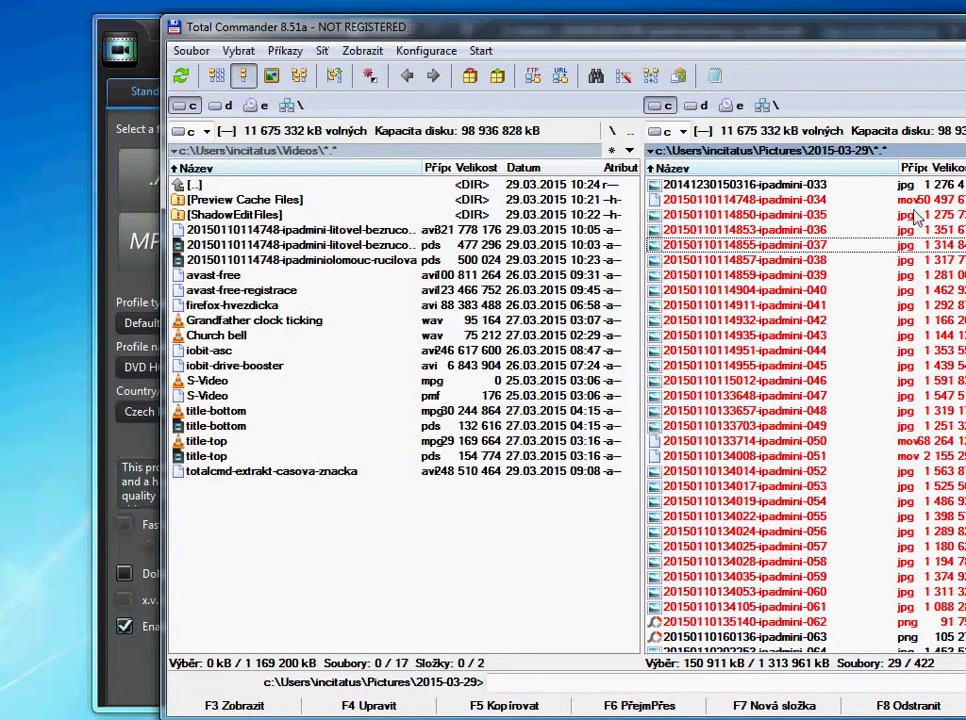
{"action": "left_click", "coordinate": [811, 201]}
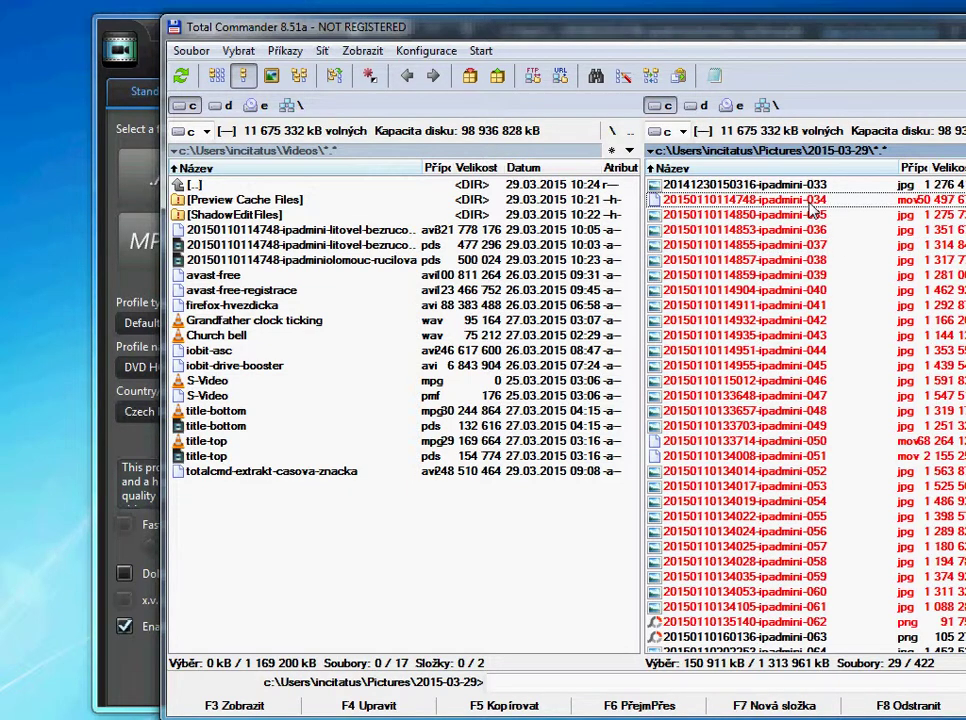
{"action": "left_click", "coordinate": [811, 201]}
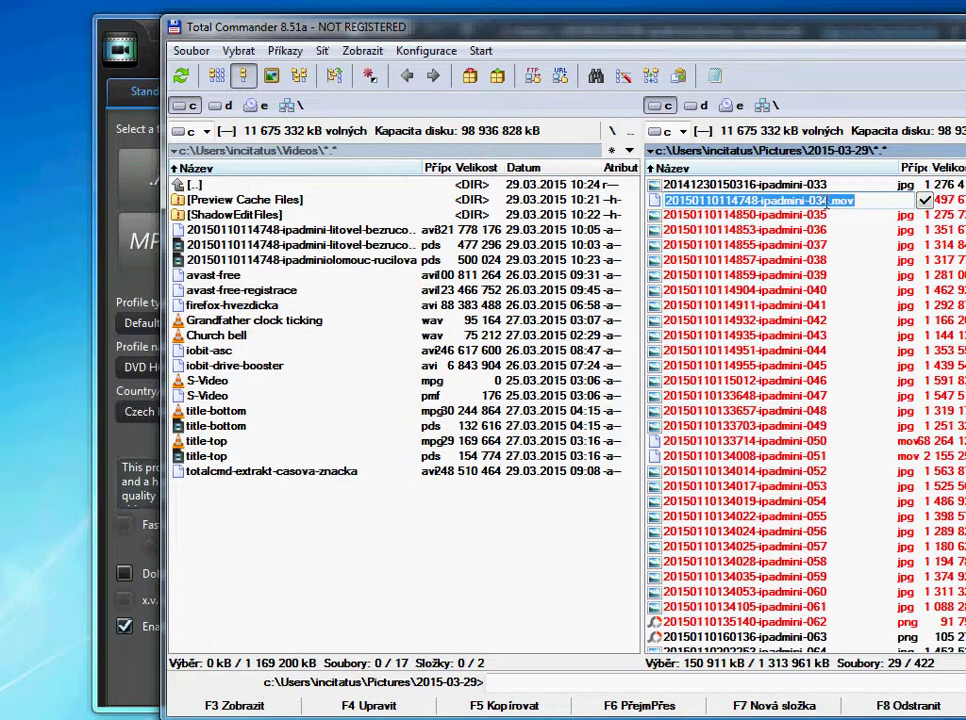
{"action": "left_click", "coordinate": [809, 201]}
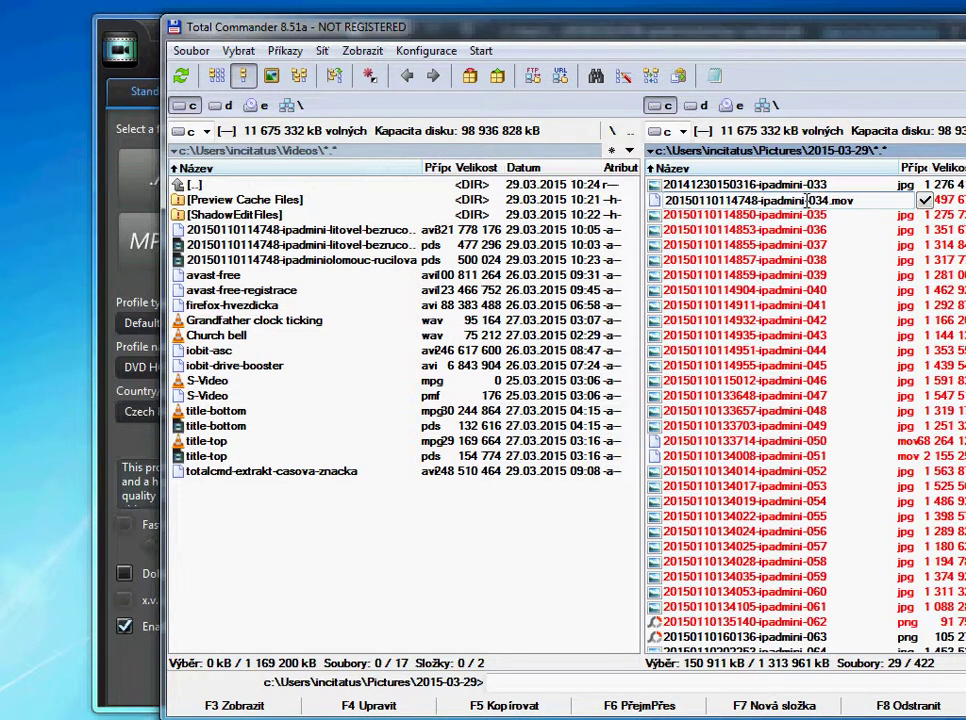
{"action": "left_click_drag", "start_coordinate": [809, 201], "coordinate": [665, 201]}
{"action": "key", "text": "ctrl+c"}
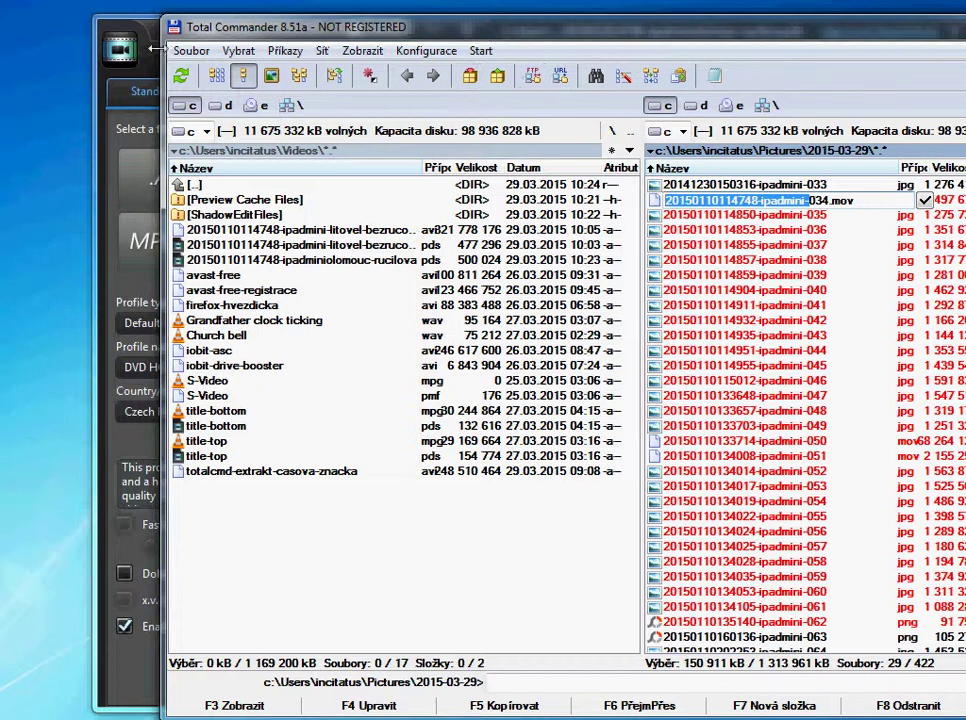
{"action": "left_click", "coordinate": [141, 17]}
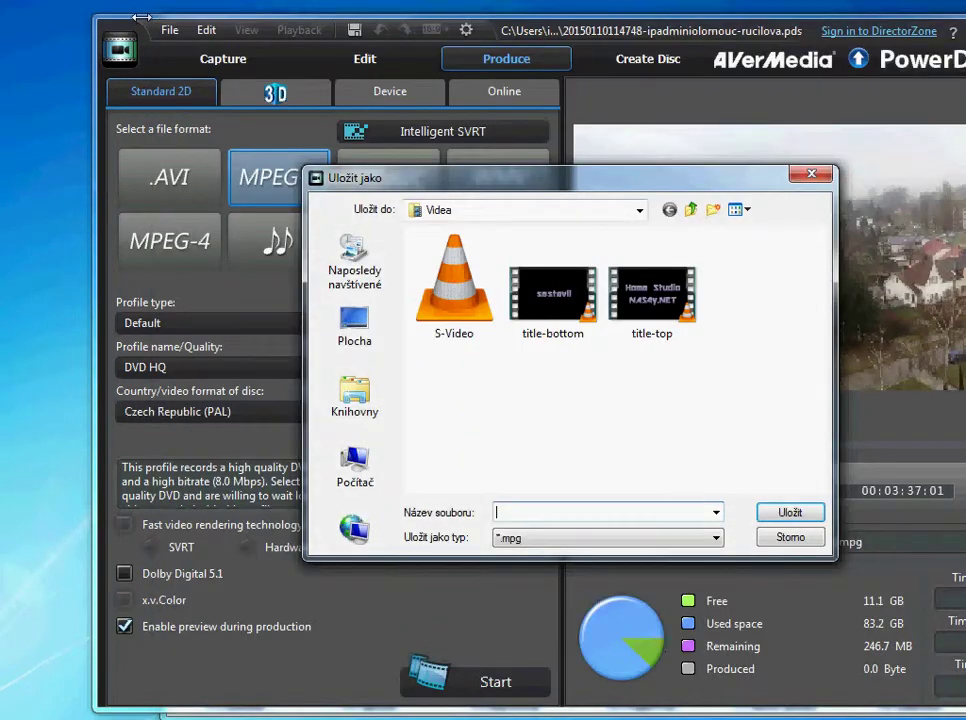
{"action": "left_click", "coordinate": [530, 516]}
{"action": "key", "text": "ctrl+v"}
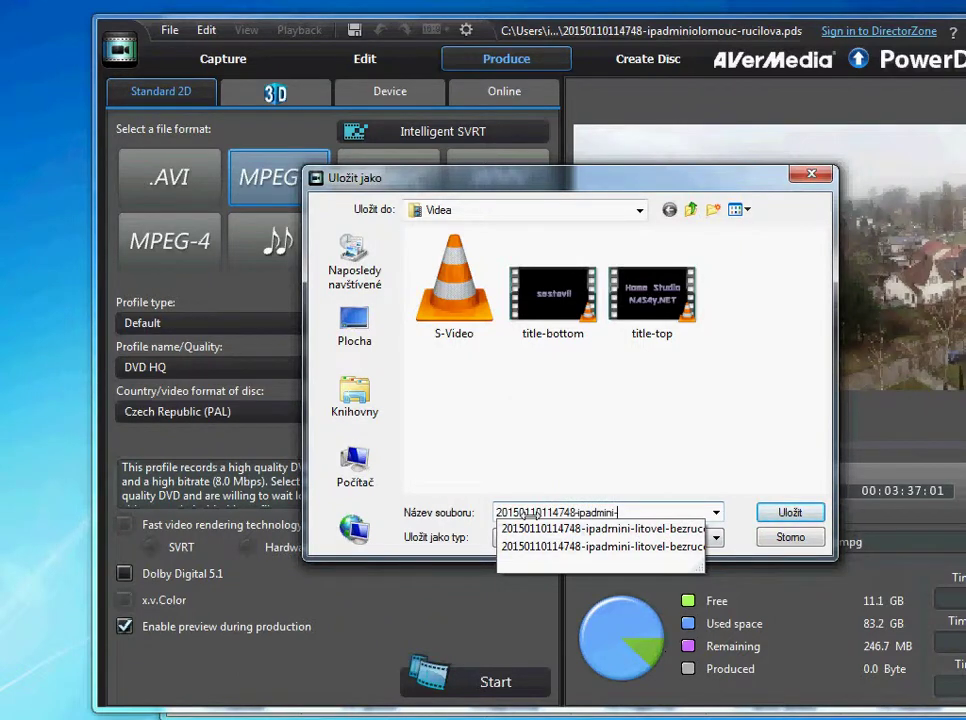
{"action": "type", "text": "olomou"}
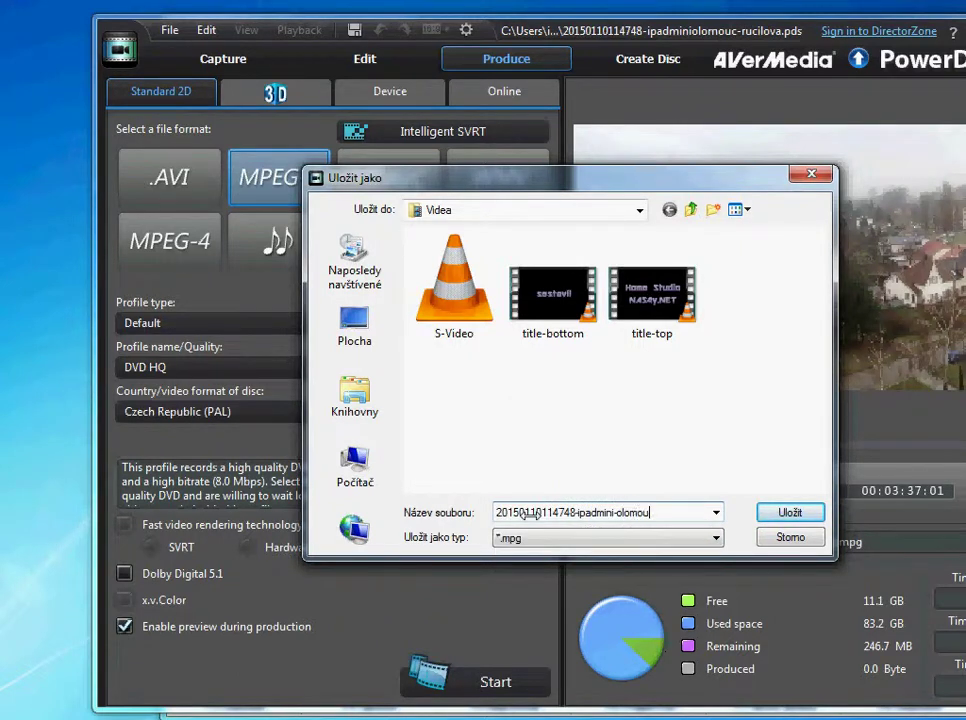
{"action": "type", "text": "c-rucilova"}
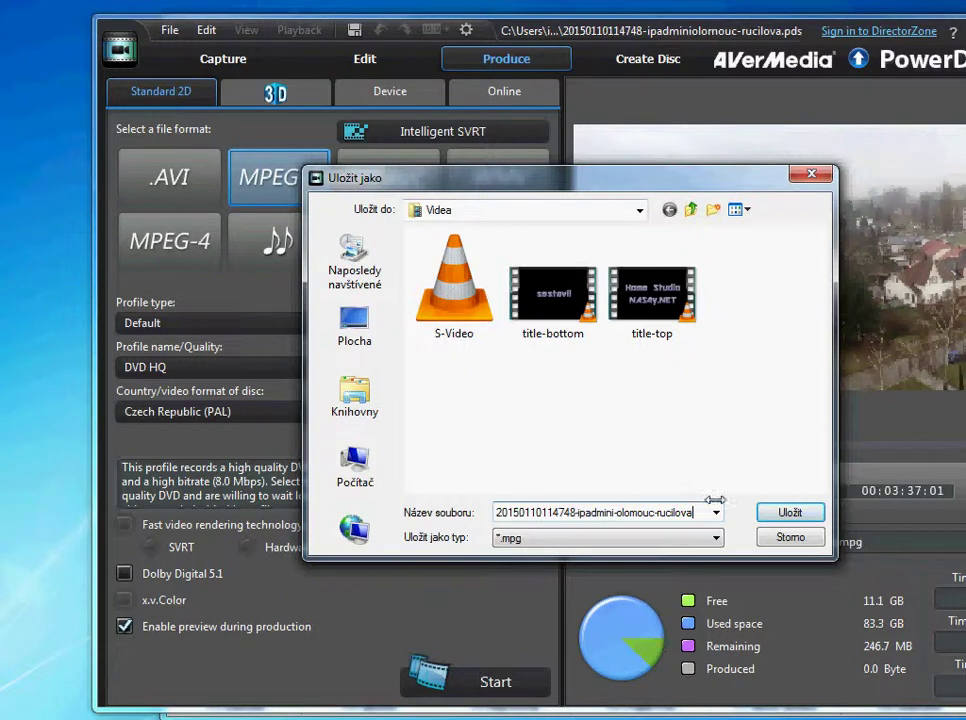
{"action": "left_click", "coordinate": [790, 511]}
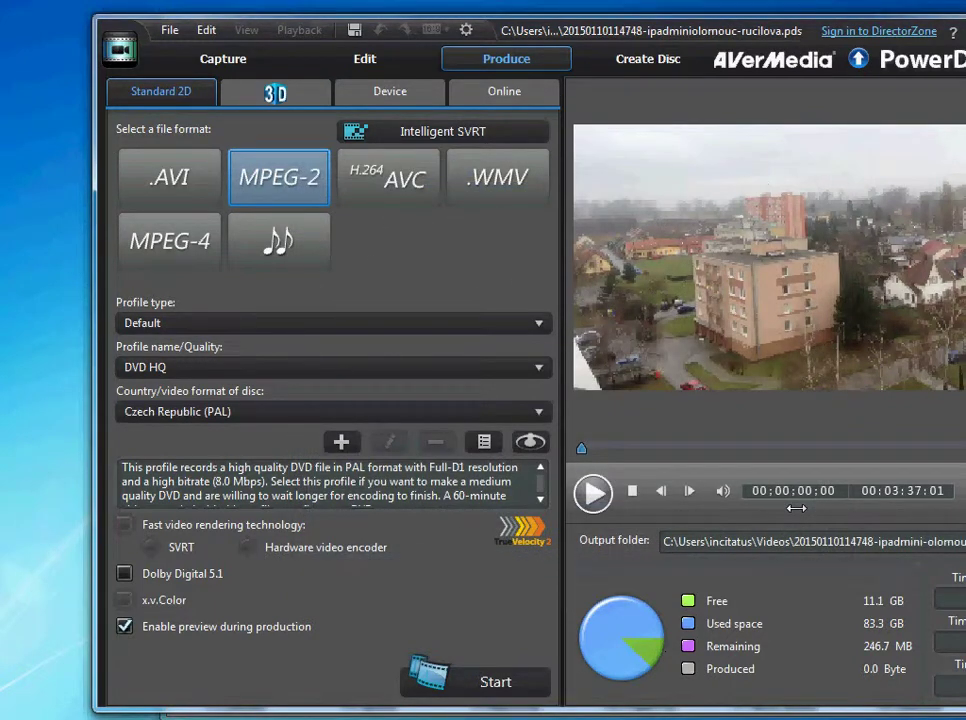
Start producing the MPEG-2 movie and try to cancel the rendering
{"action": "left_click", "coordinate": [493, 682]}
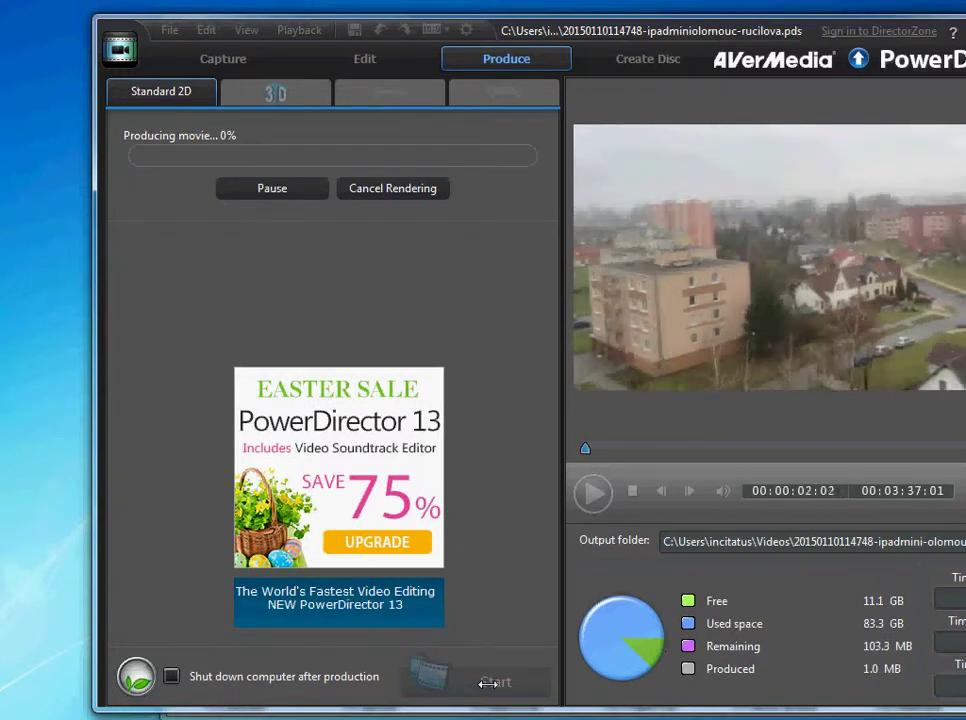
{"action": "left_click", "coordinate": [388, 189]}
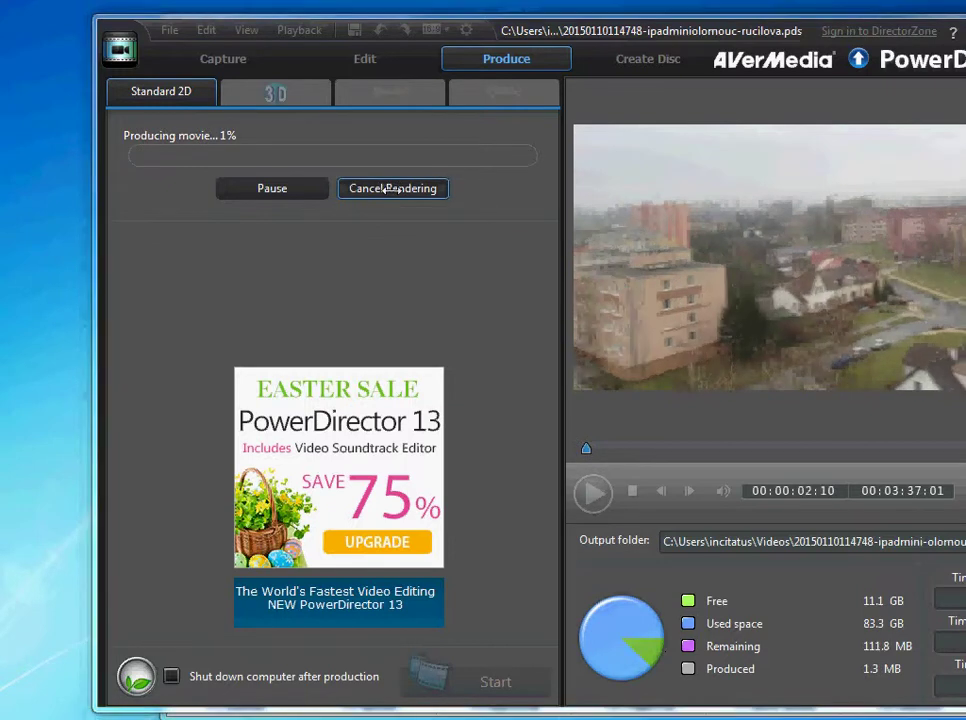
{"action": "left_click", "coordinate": [570, 412]}
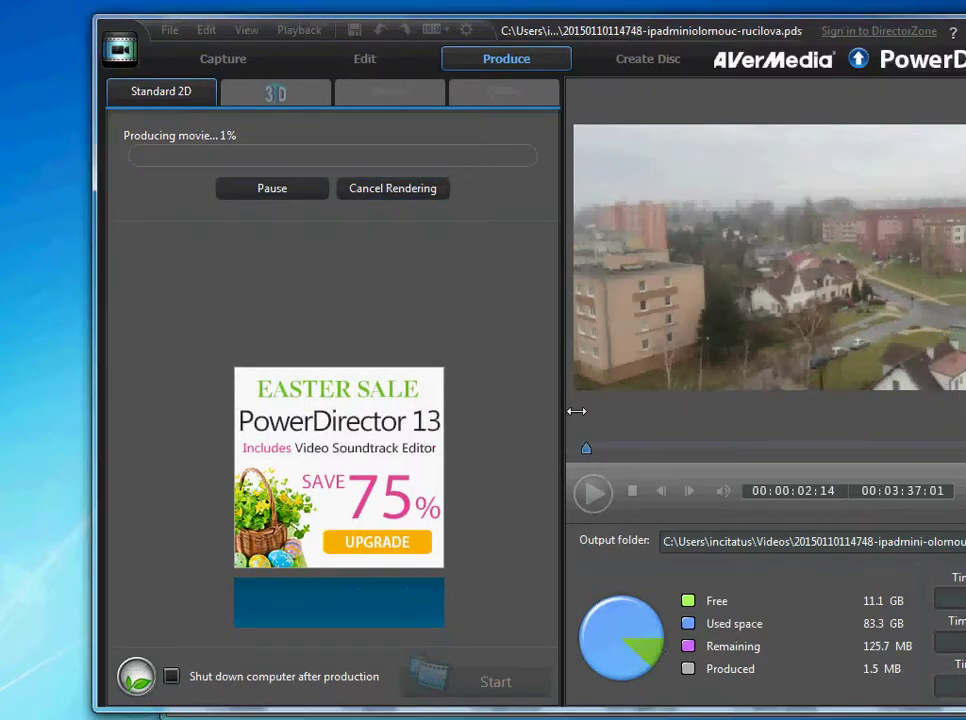